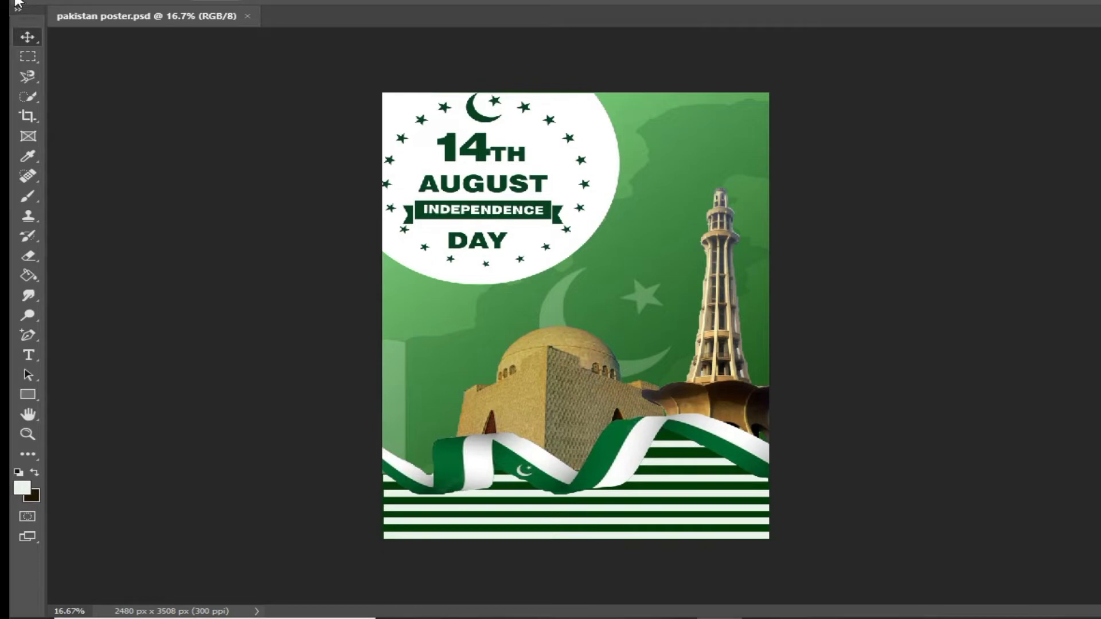
- Create a new A4 document, 210 x 297 mm at 300 ppi, in RGB Color with a white background
key(alt+f)
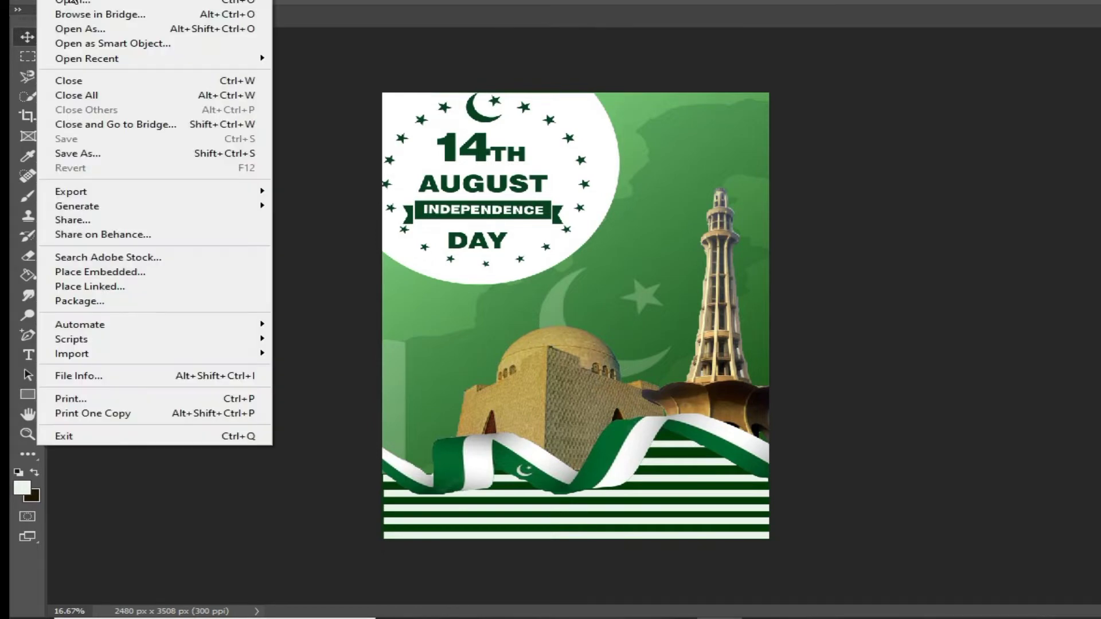
key(n)
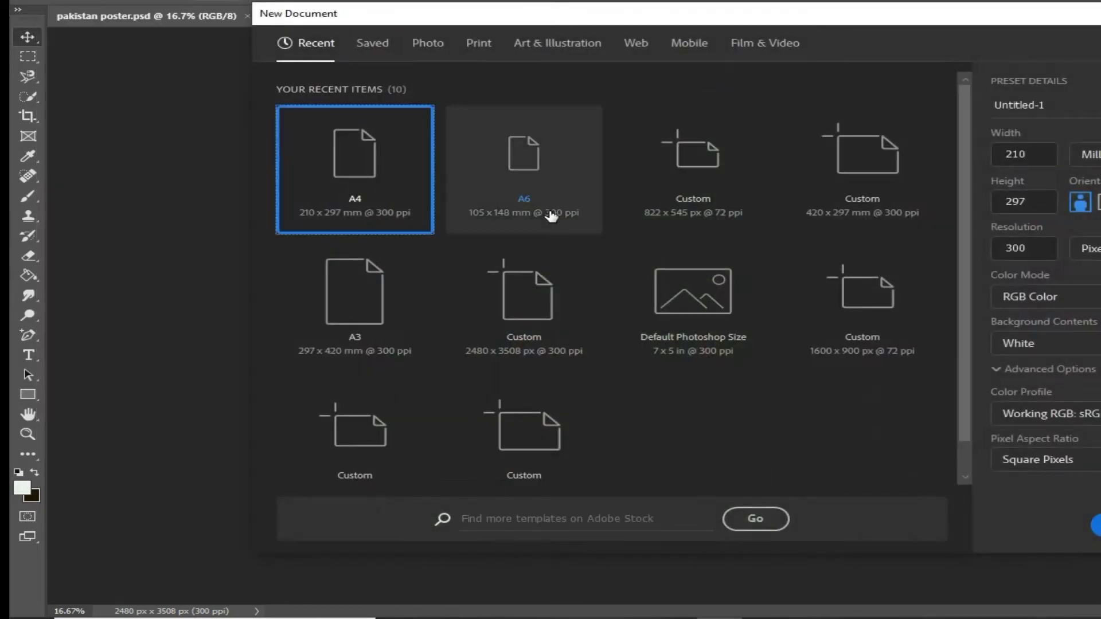
click(385, 217)
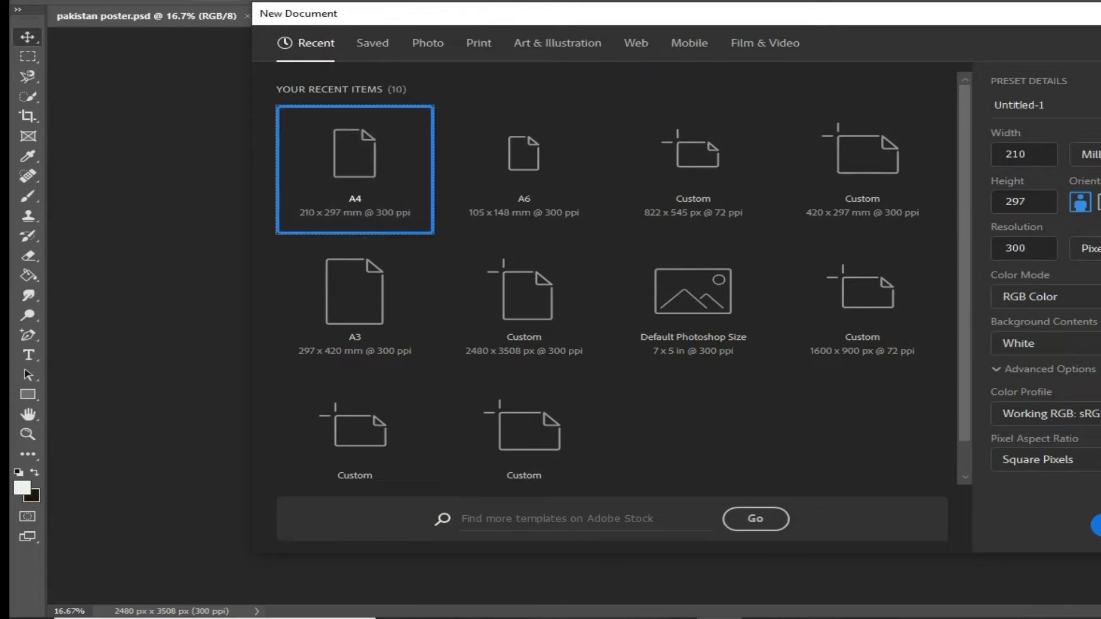
click(1098, 526)
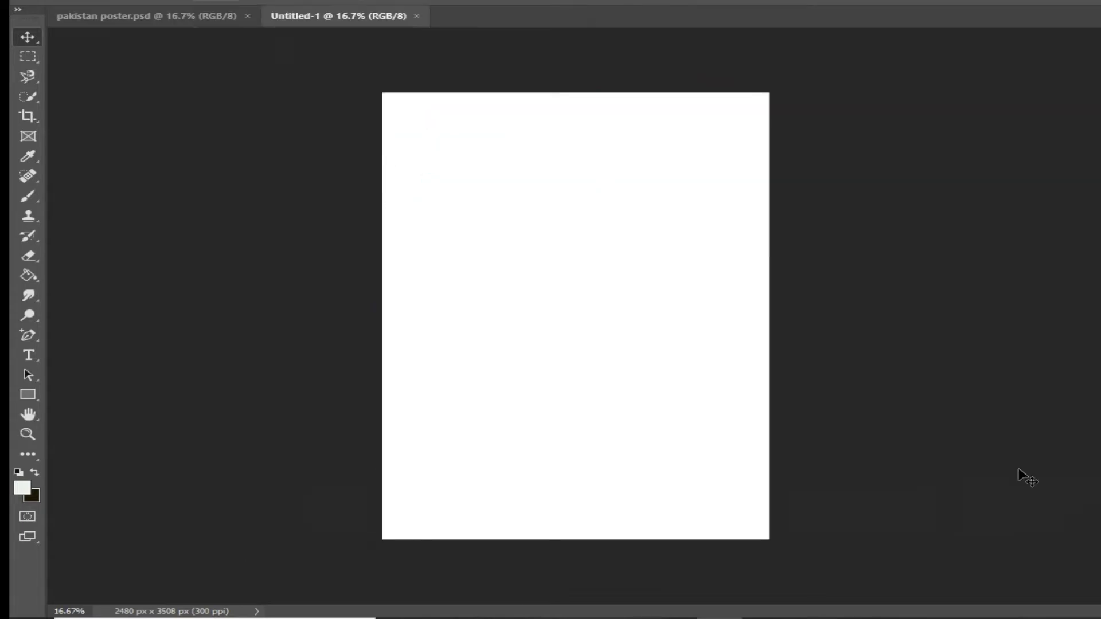
- Bring the domed mausoleum photo into the new document so it covers nearly the whole page, and rasterize its layer
click(178, 16)
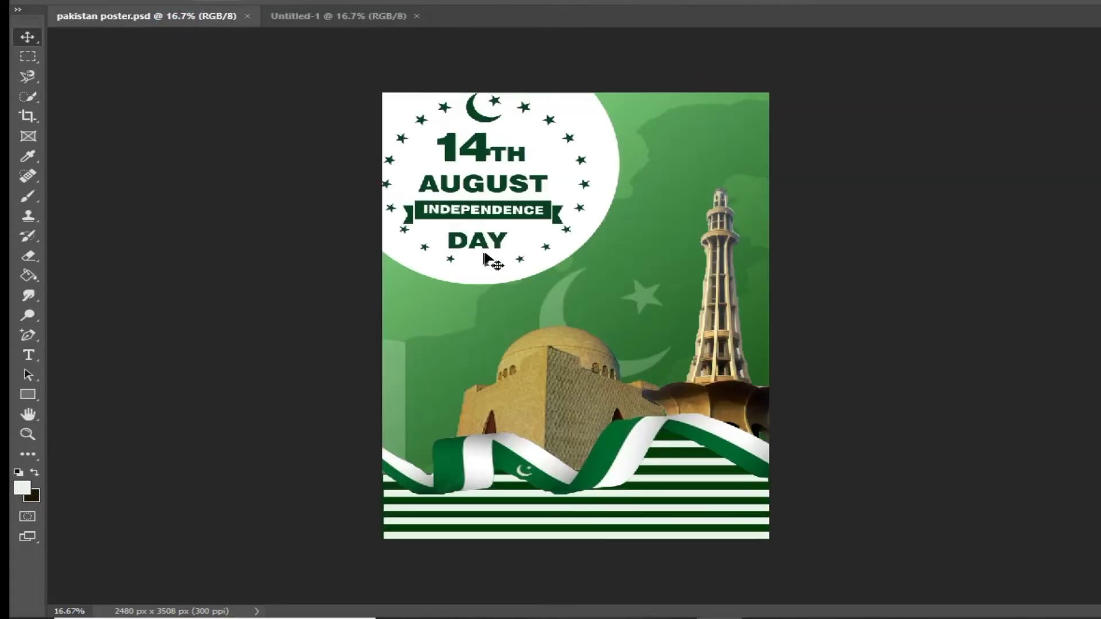
click(574, 417)
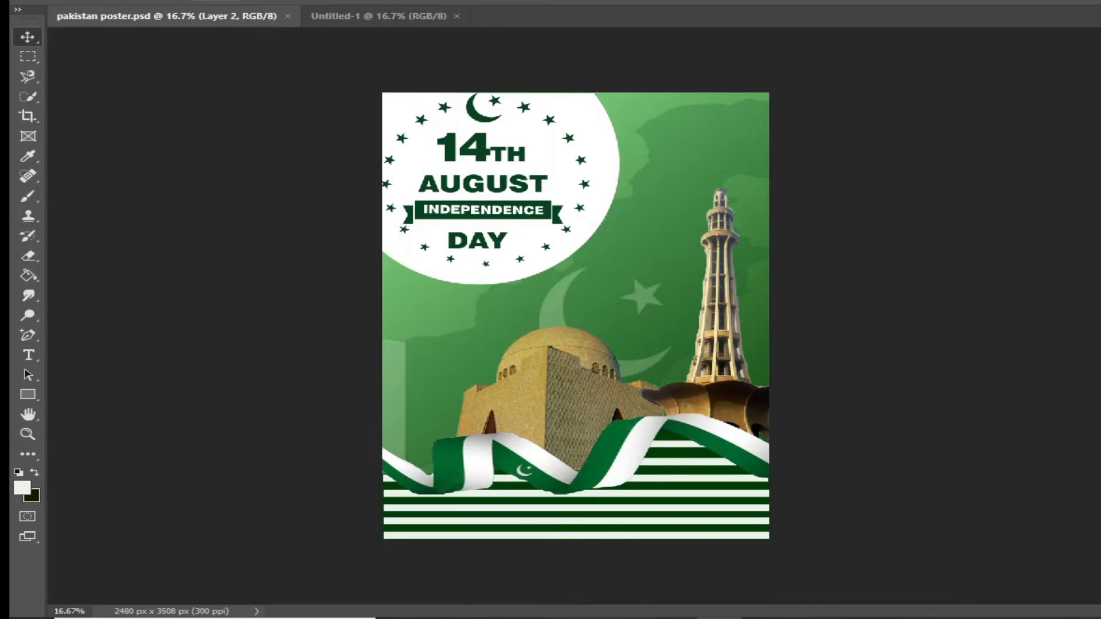
key(ctrl+v)
drag(565, 334, 516, 253)
drag(581, 320, 648, 397)
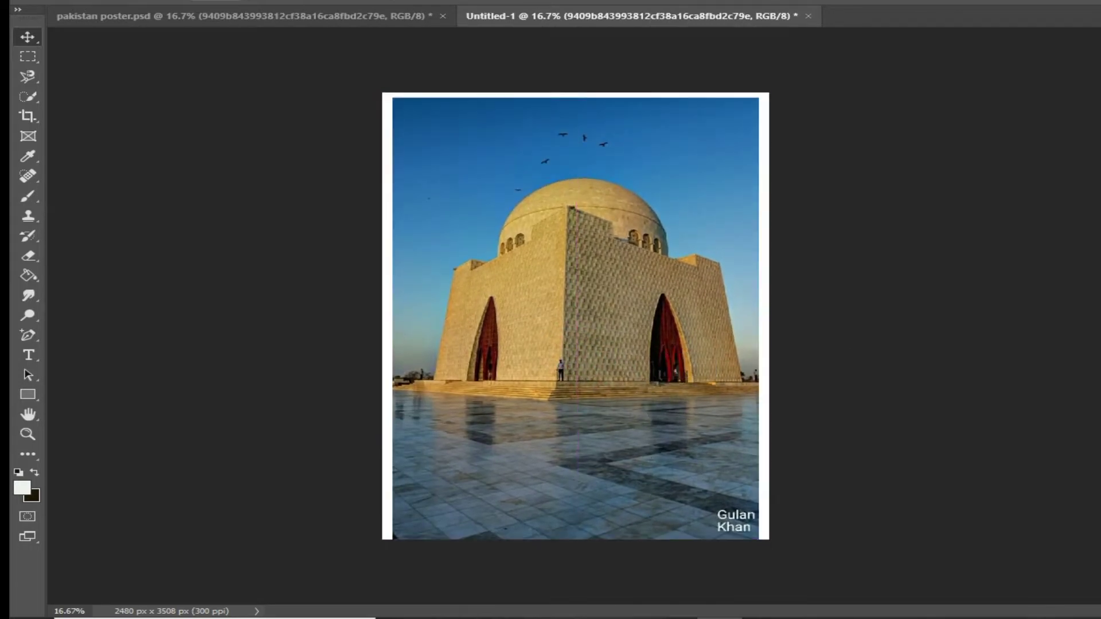
right_click(1098, 402)
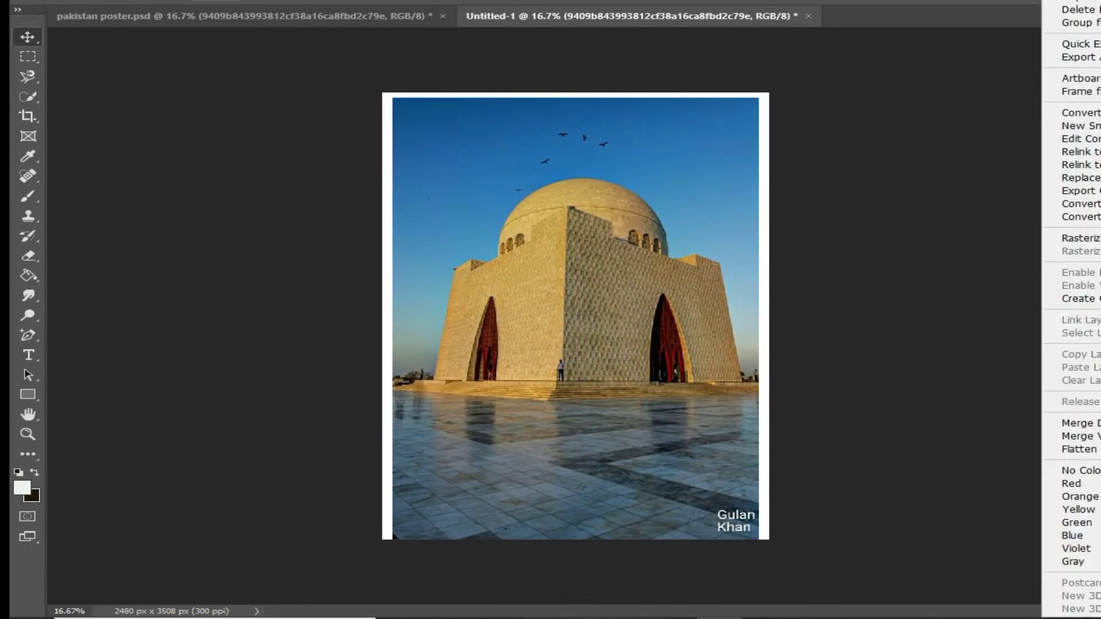
click(1078, 238)
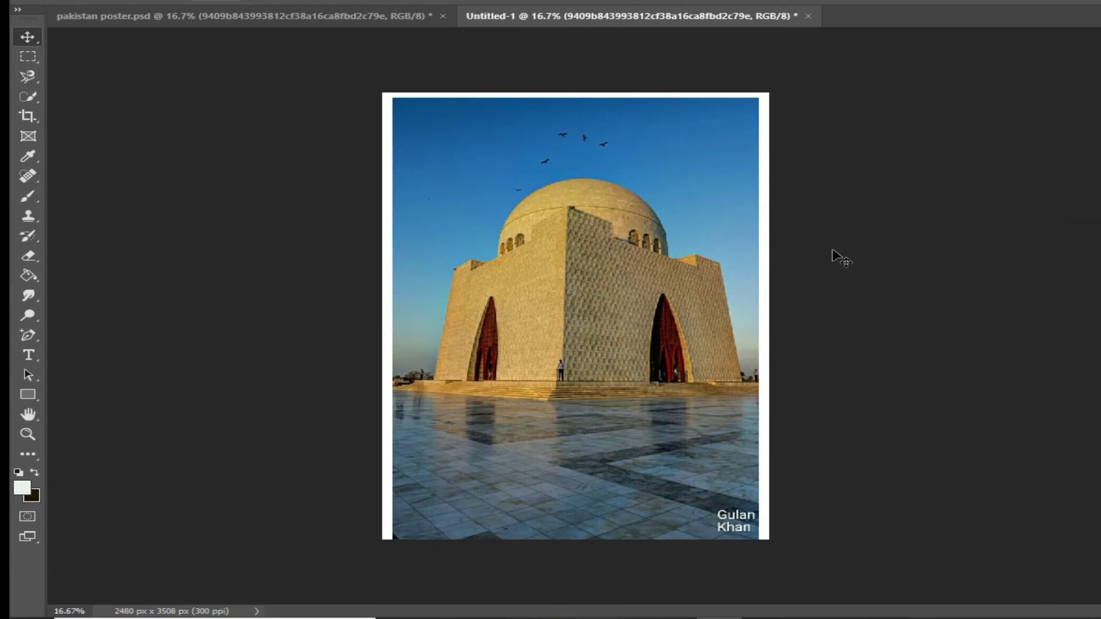
- Select the whole mausoleum building with the Quick Selection tool and copy it to a new layer
click(27, 96)
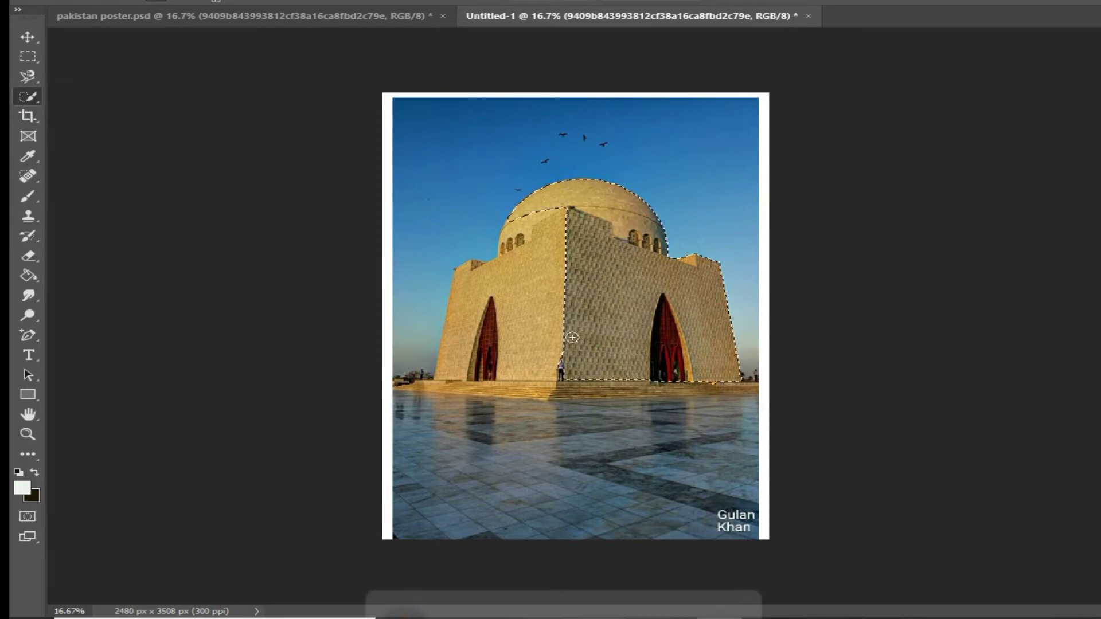
drag(568, 348, 454, 351)
key(ctrl+j)
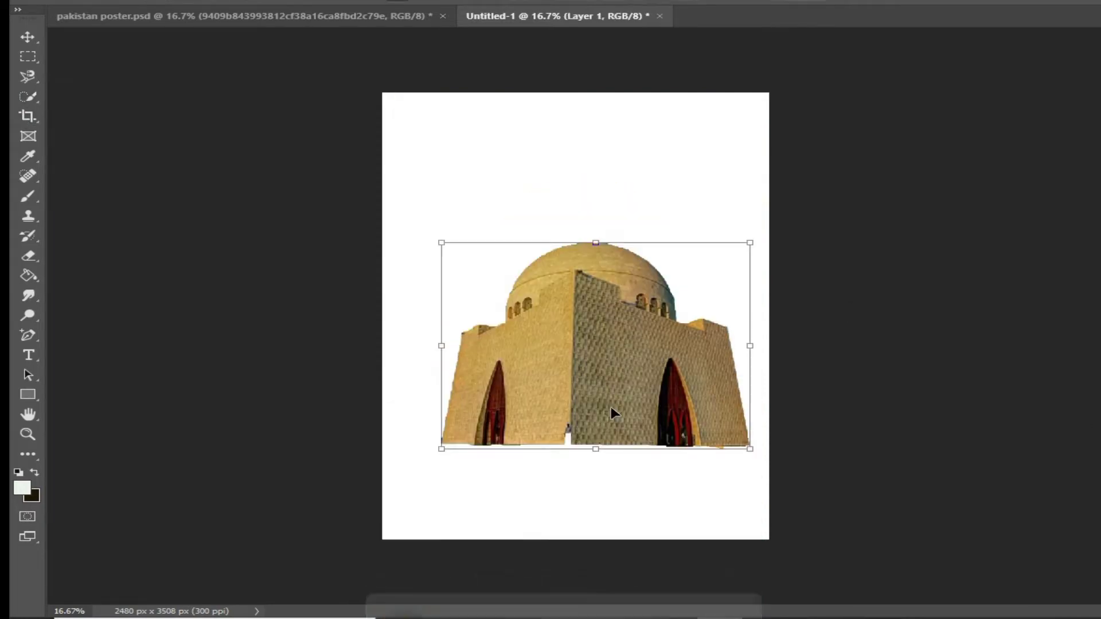
- Scale down the mausoleum cutout and place it in the lower right part of the page
drag(747, 449, 652, 404)
drag(581, 348, 642, 391)
drag(715, 448, 737, 457)
key(Return)
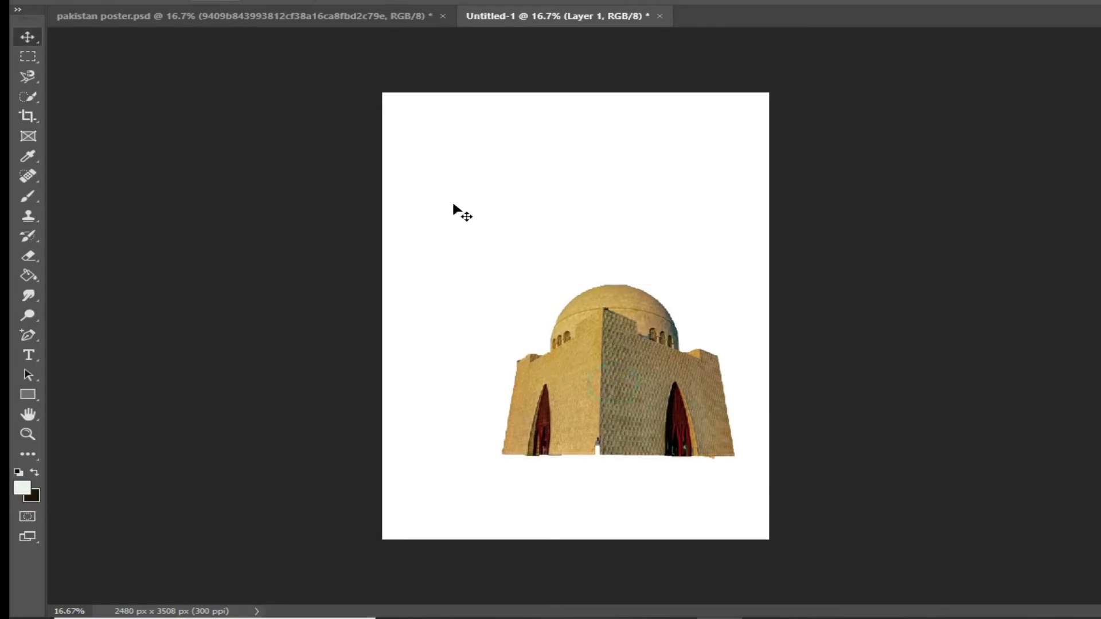
- Examine the colours of the dark green and light green stops in the custom gradient
click(342, 16)
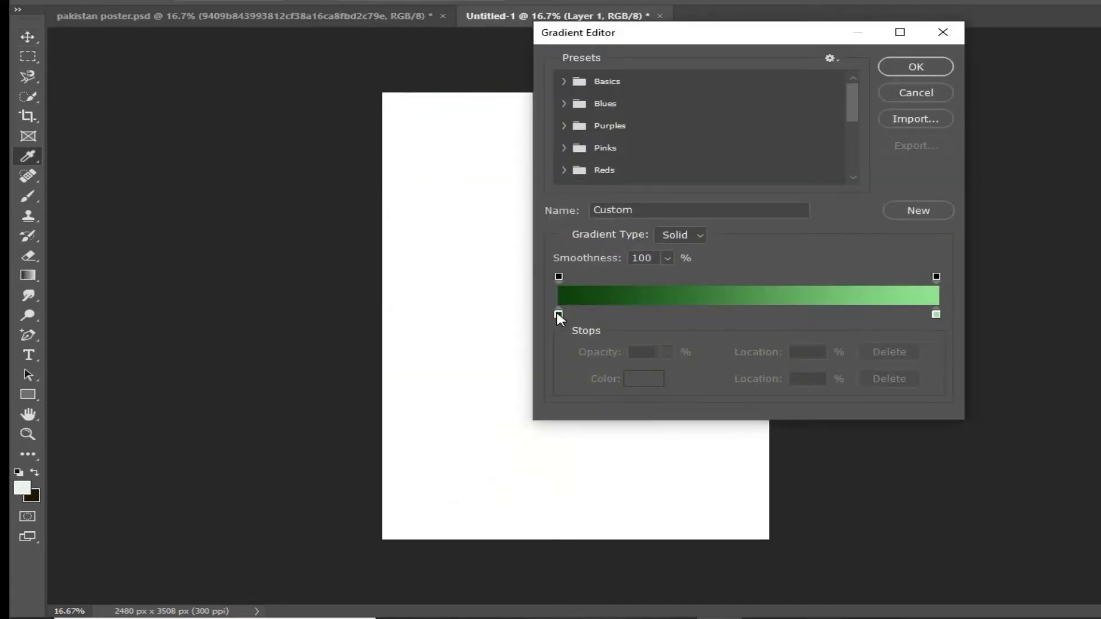
double_click(559, 315)
click(917, 97)
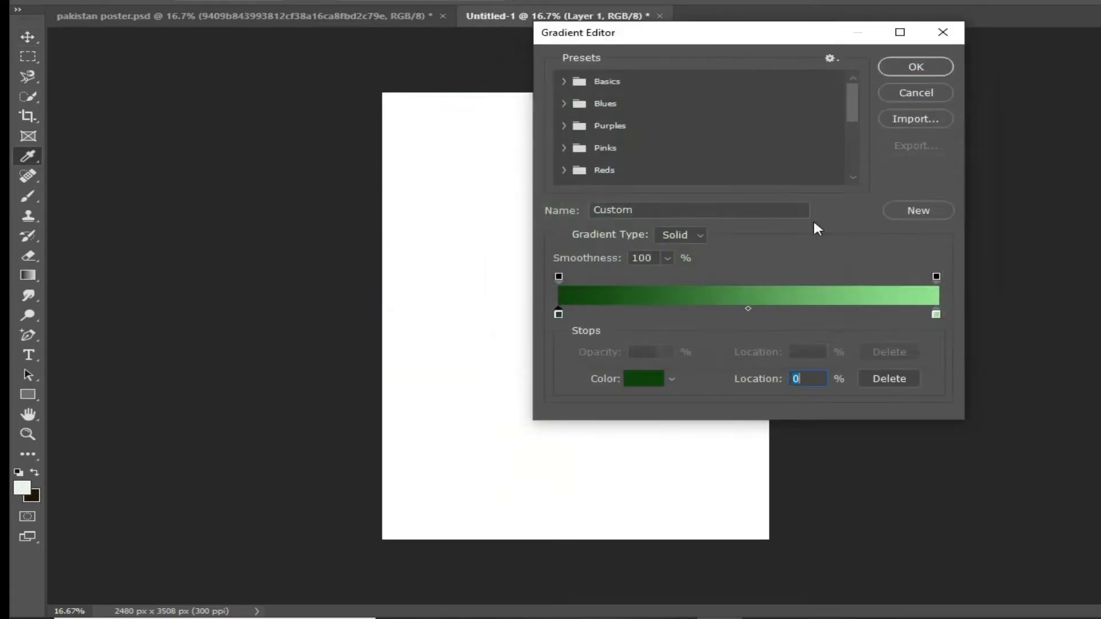
double_click(937, 315)
mouse_move(599, 119)
mouse_down()
mouse_move(627, 115)
mouse_move(608, 117)
mouse_up()
click(934, 91)
click(917, 93)
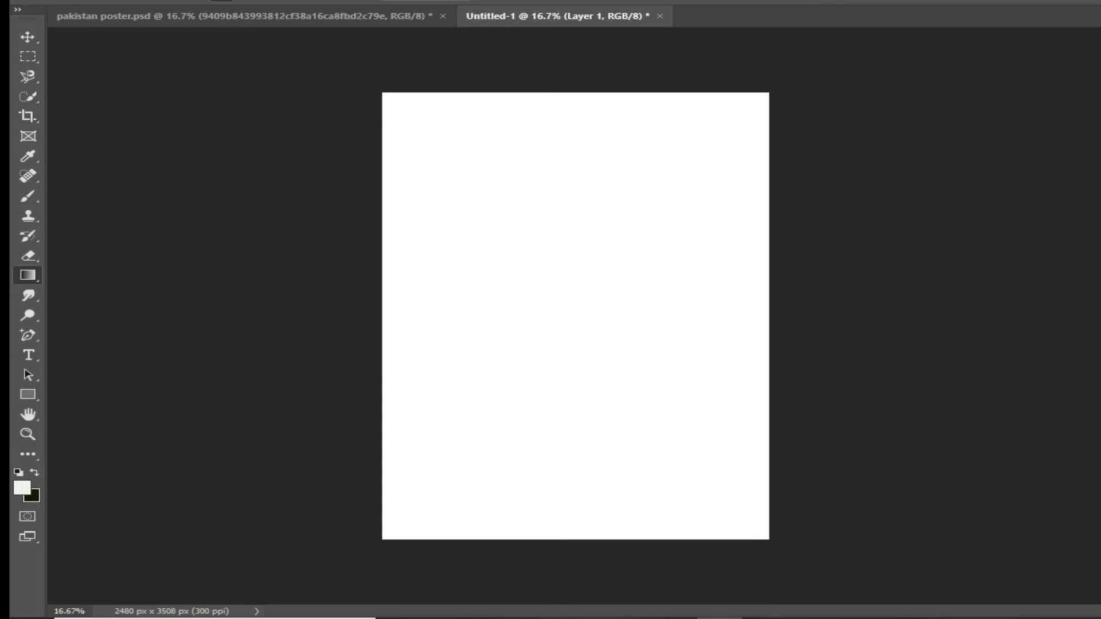
- Fill the background layer with a diagonal dark-to-light green gradient from the page's upper left to lower right corner
drag(385, 97, 768, 536)
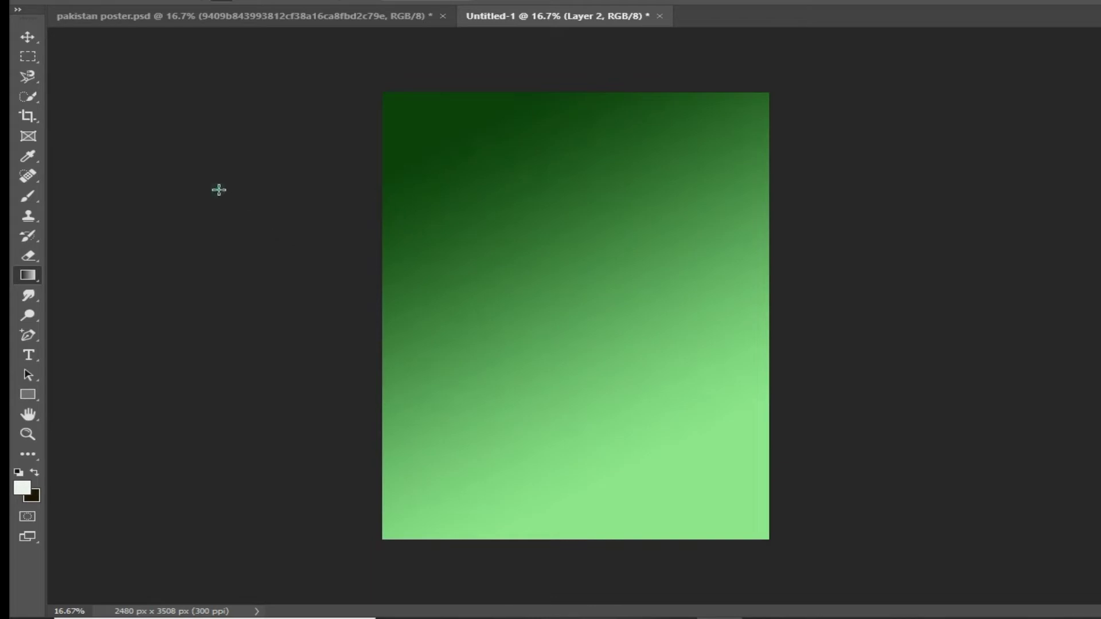
click(34, 37)
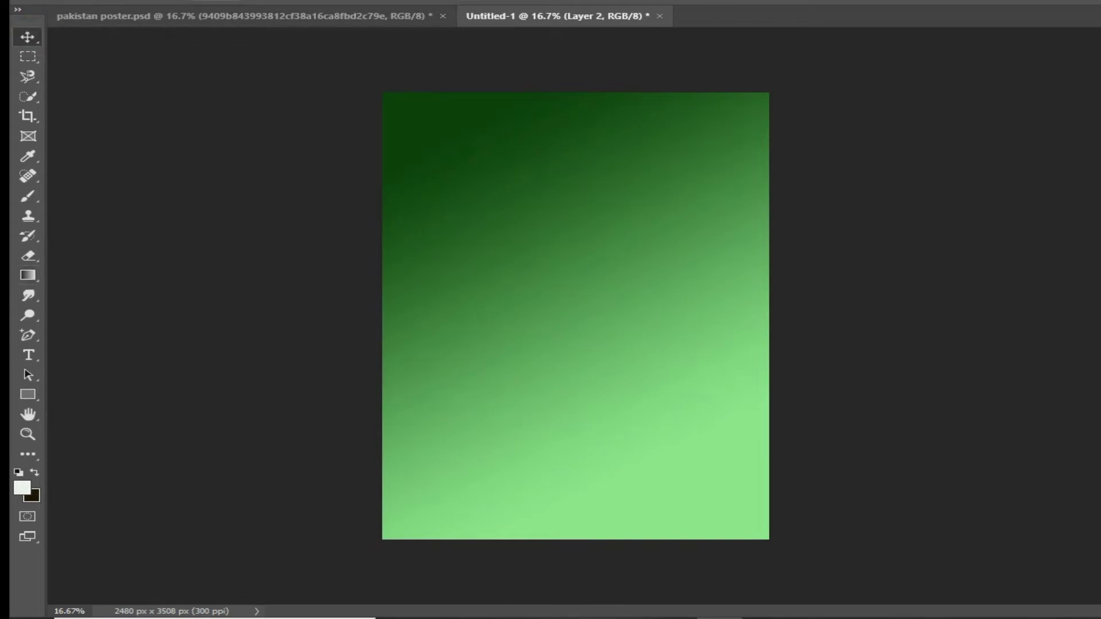
key(ctrl+z)
key(ctrl+shift+z)
- Check the white circle layer in pakistan poster.psd and return to the new document
click(306, 13)
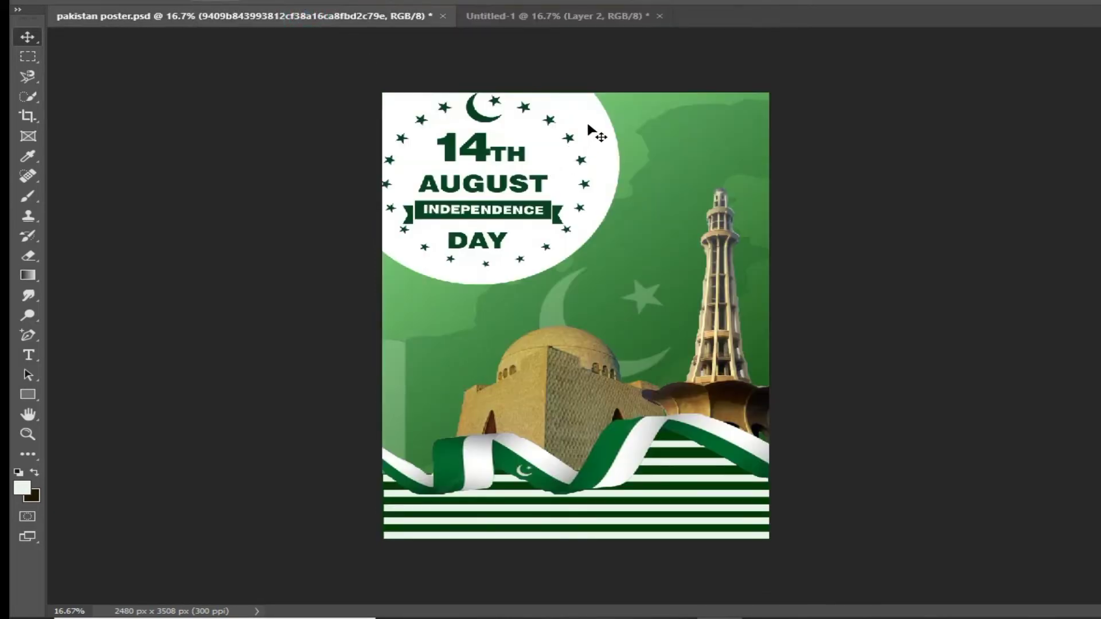
mouse_move(590, 129)
mouse_down()
mouse_move(658, 143)
mouse_move(540, 118)
mouse_move(572, 121)
mouse_up()
click(453, 17)
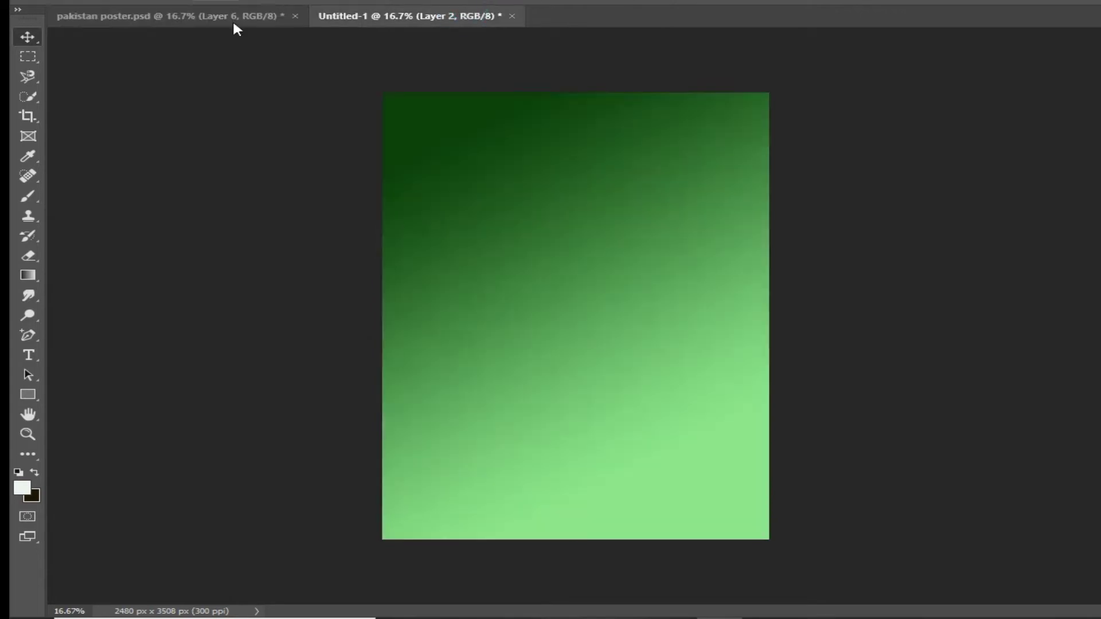
- Make a large elliptical selection that runs off the upper left corner of the page
click(27, 57)
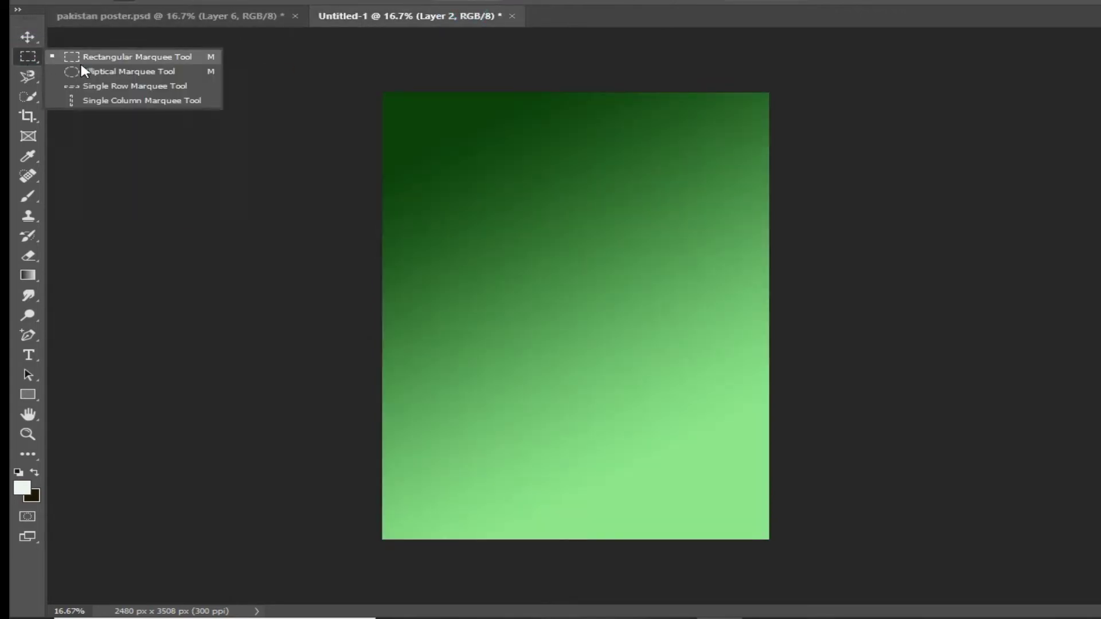
click(108, 73)
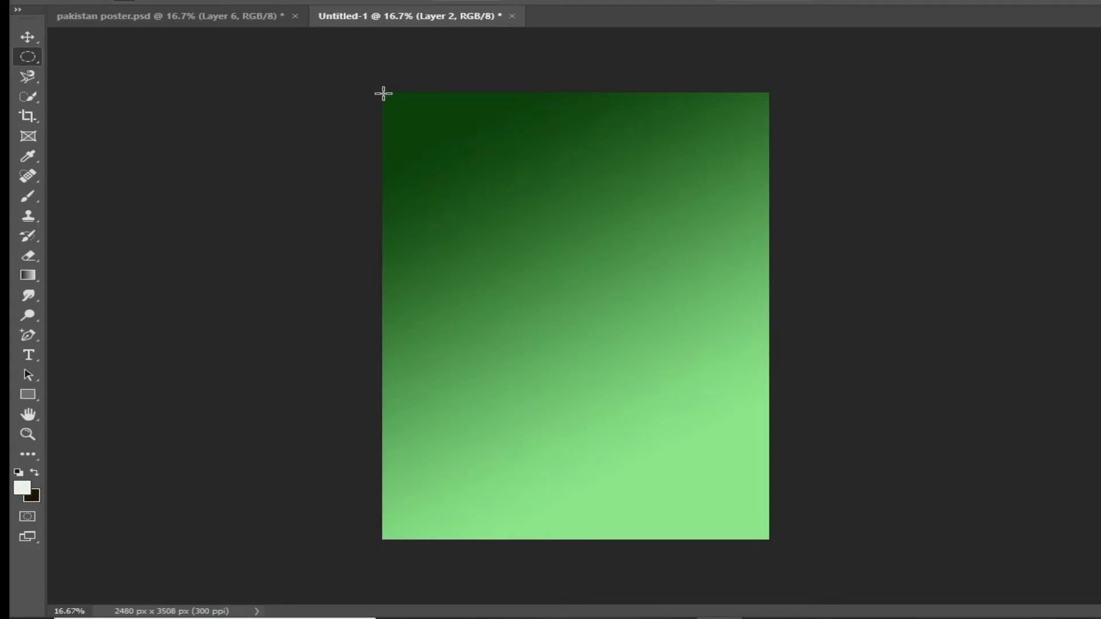
drag(383, 93, 602, 275)
drag(537, 215, 495, 191)
- Fill the elliptical selection with the foreground color in Normal mode at 100% opacity
right_click(497, 193)
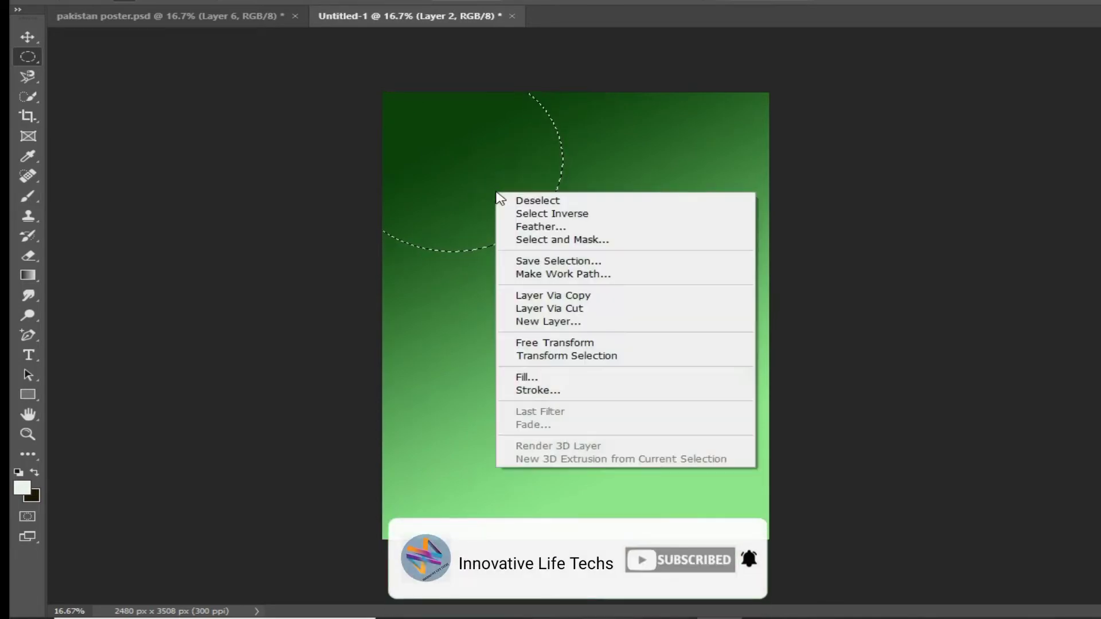
click(544, 377)
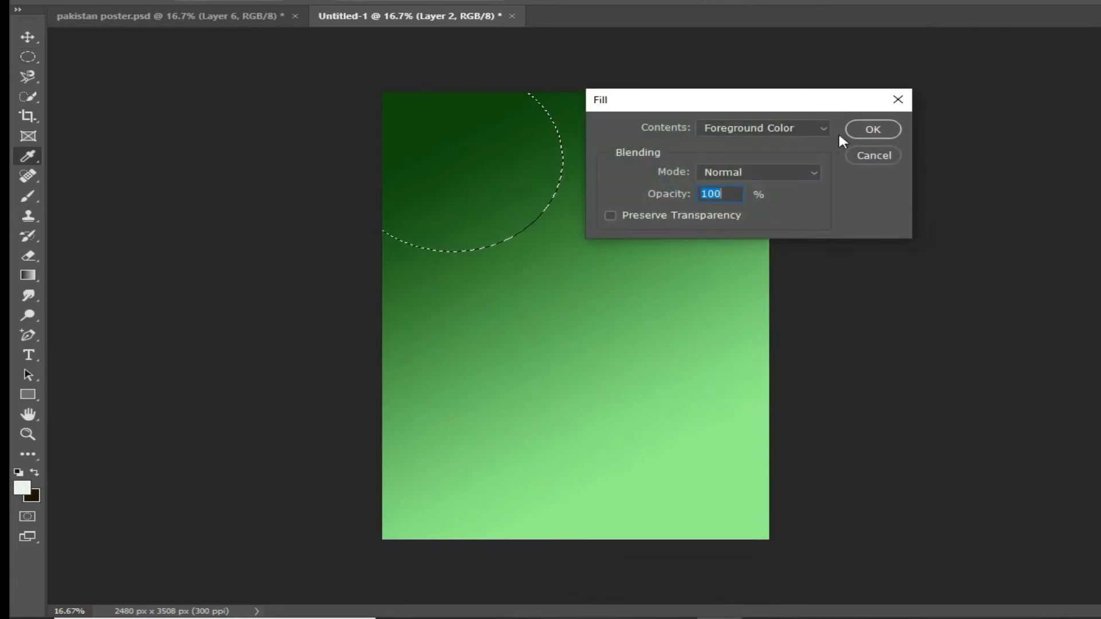
click(824, 127)
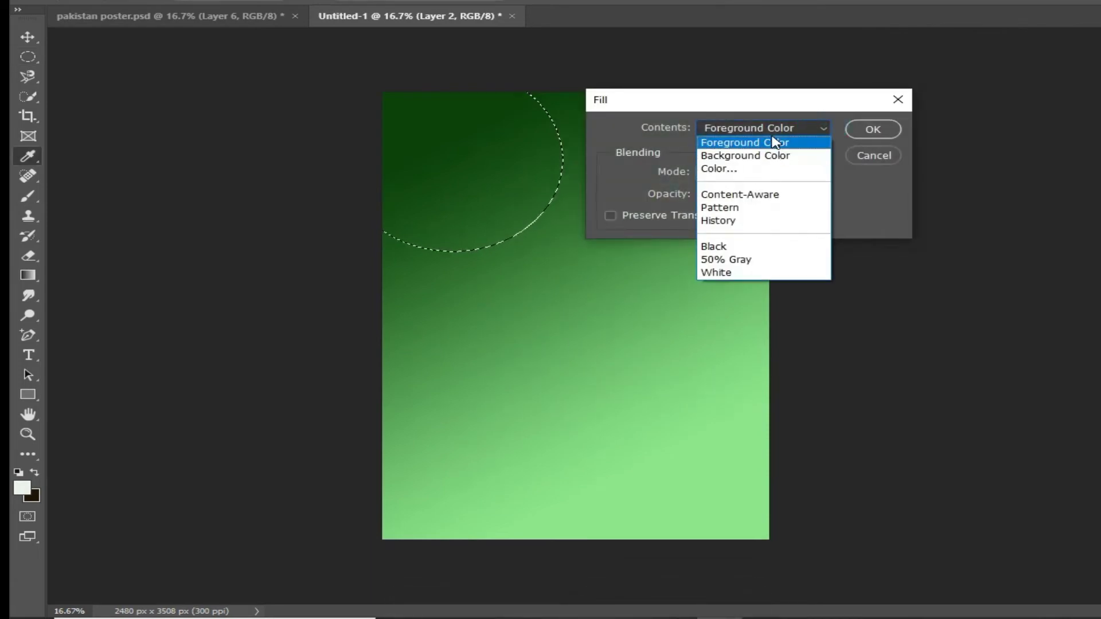
click(886, 126)
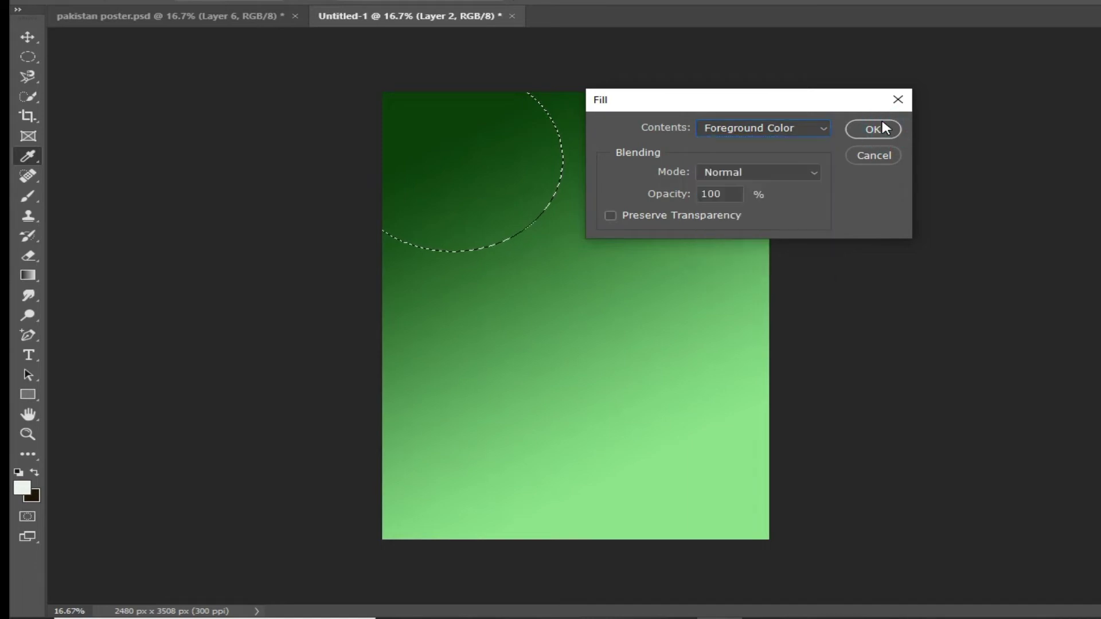
click(886, 128)
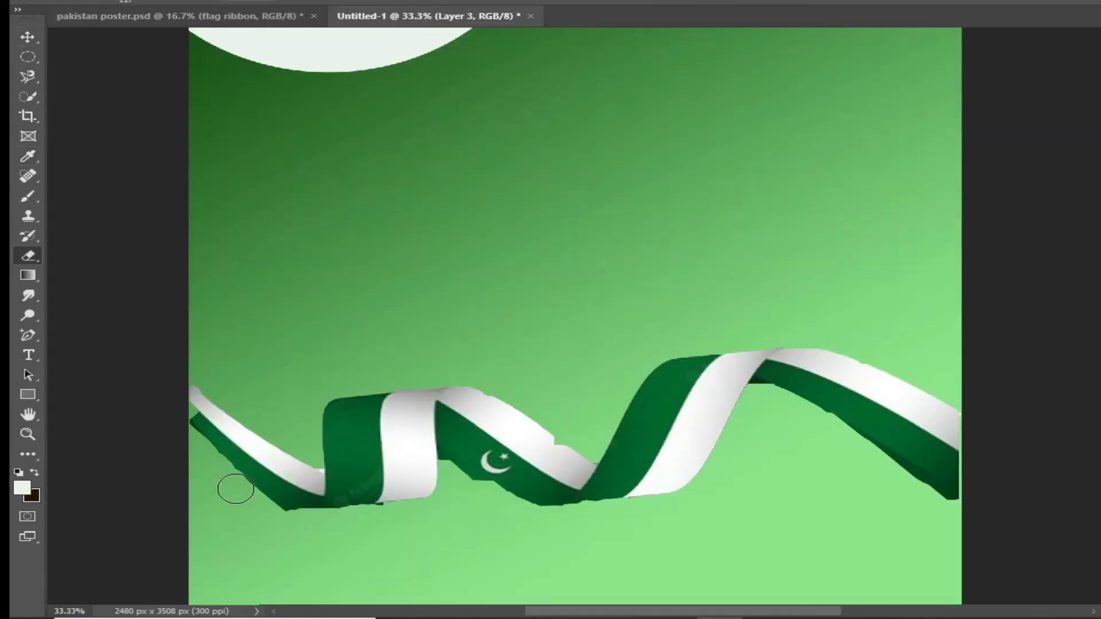
- Erase the rough leftover edges along the underside of the flag ribbon
mouse_move(235, 489)
mouse_down()
mouse_move(279, 522)
mouse_move(309, 523)
mouse_up()
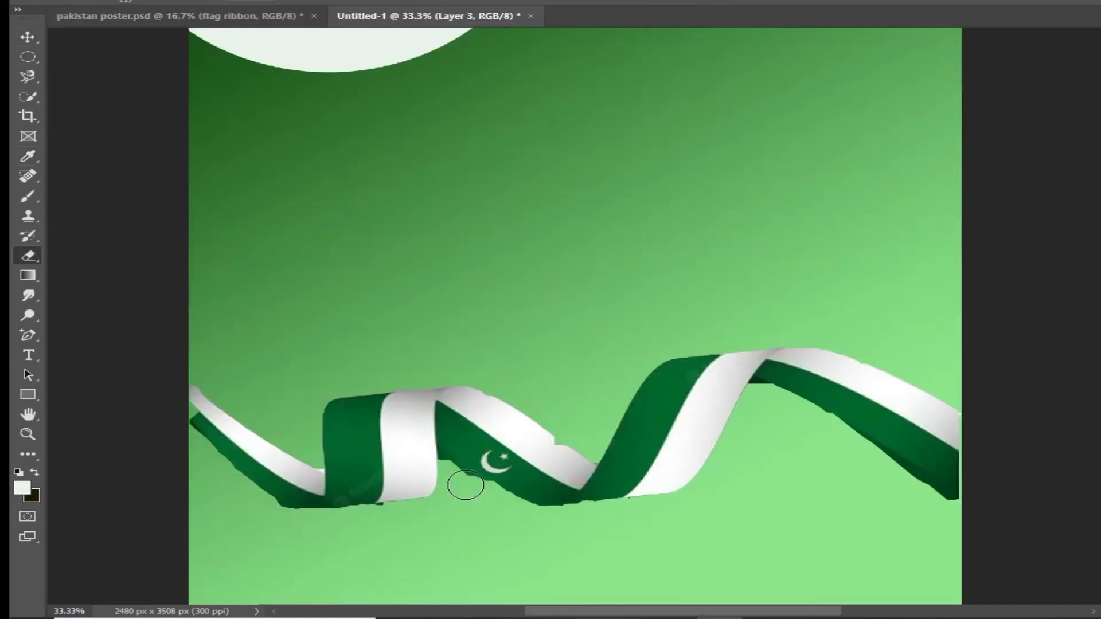
drag(453, 483, 479, 487)
drag(953, 511, 774, 394)
key(ctrl+minus)
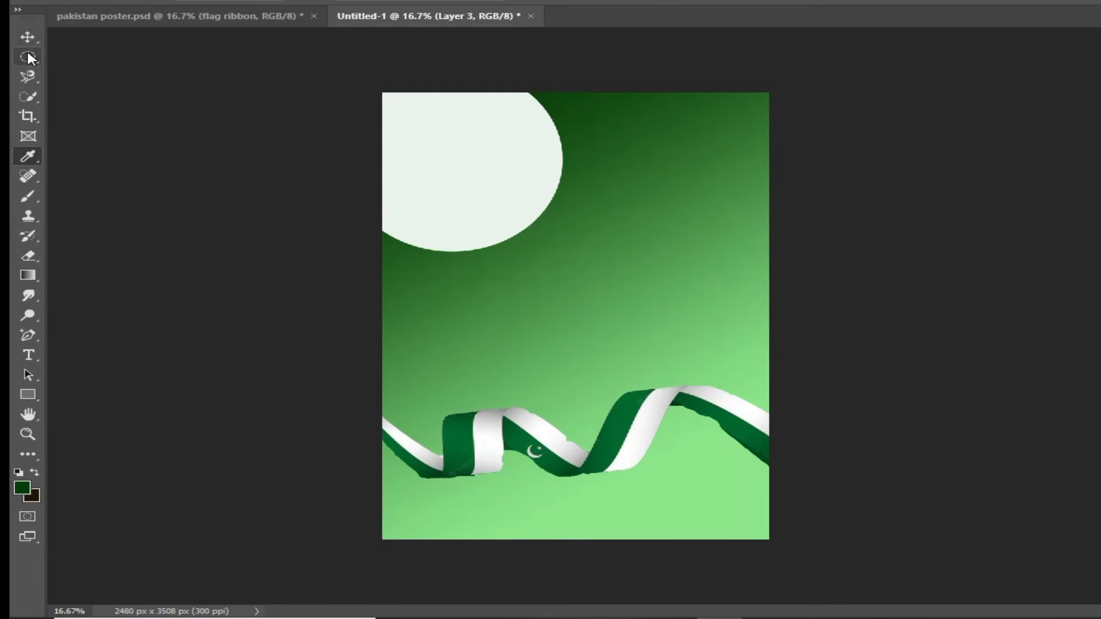
- Select a full-width rectangle across the bottom of the page, fill it with dark green using the Paint Bucket, and deselect
right_click(27, 50)
click(86, 53)
drag(380, 445, 772, 548)
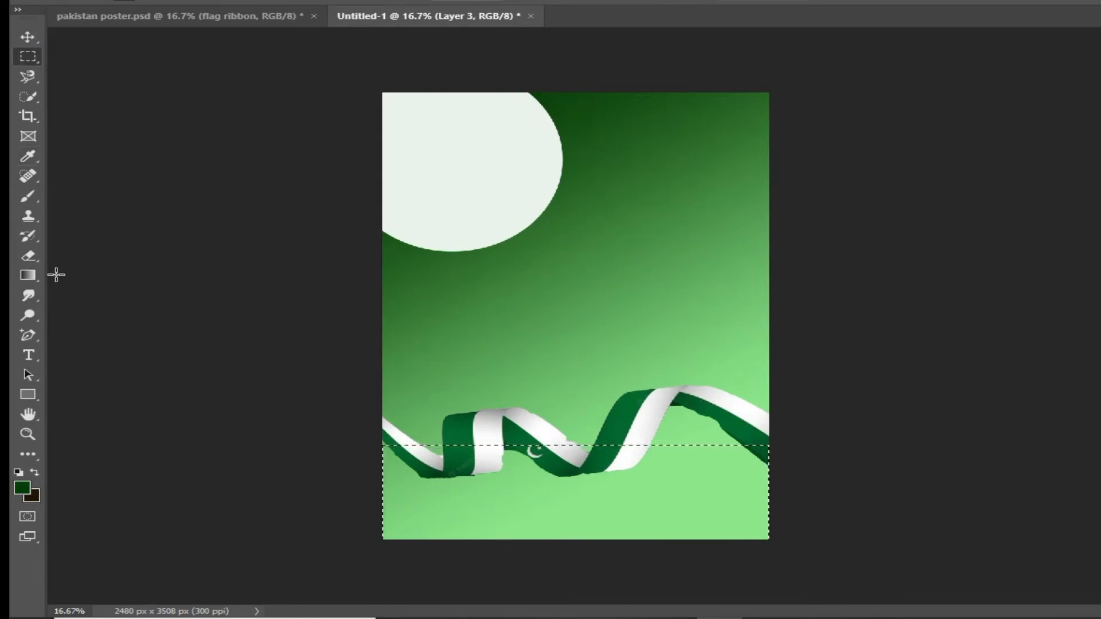
right_click(28, 280)
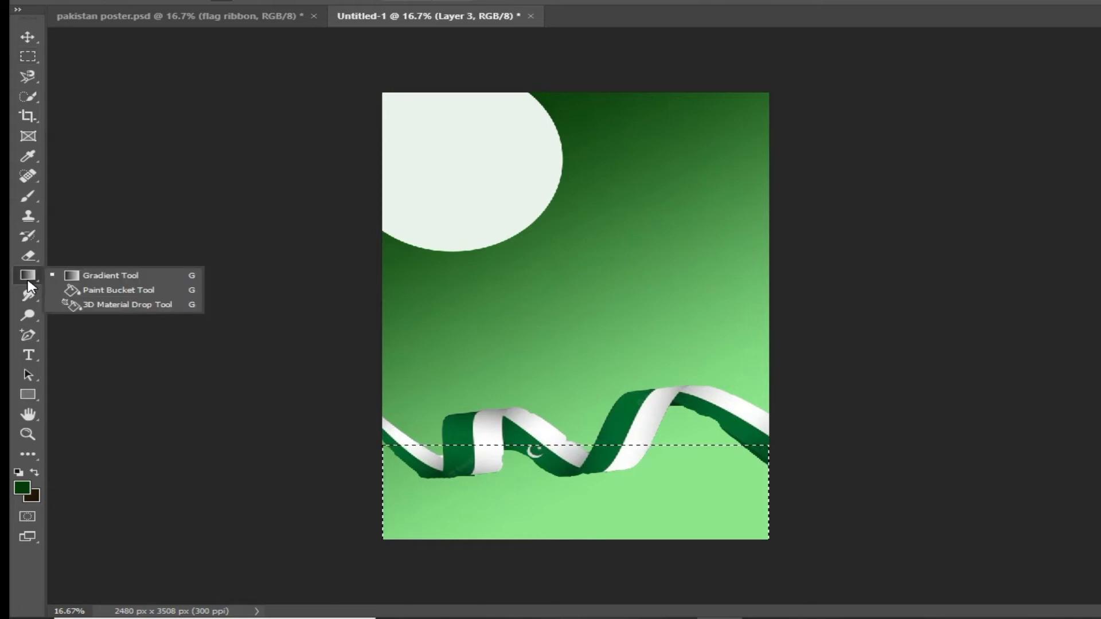
click(107, 291)
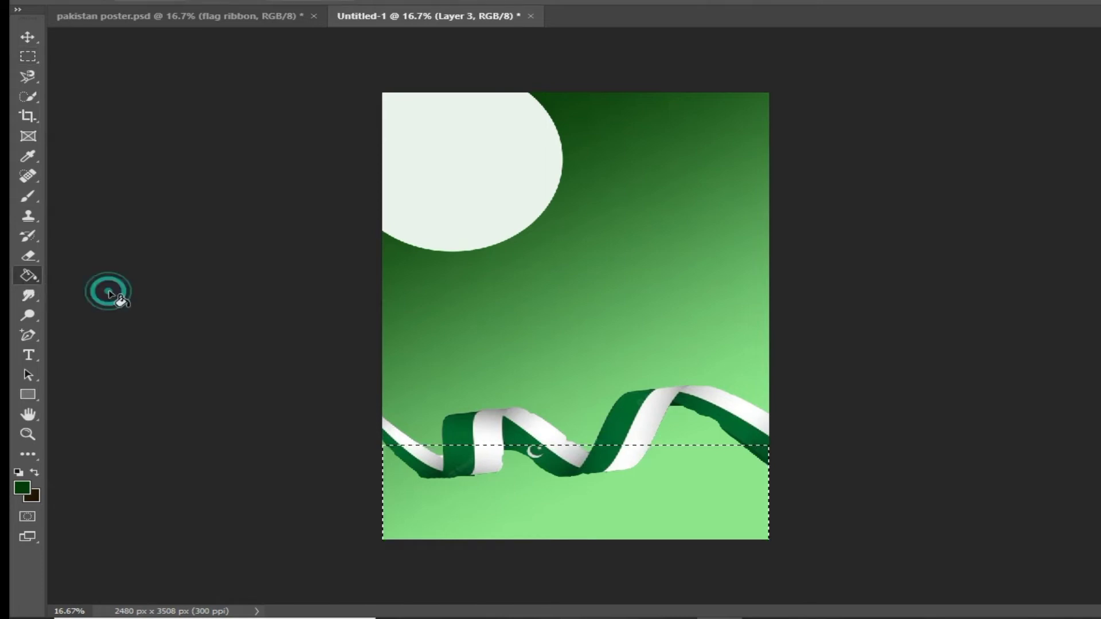
click(541, 528)
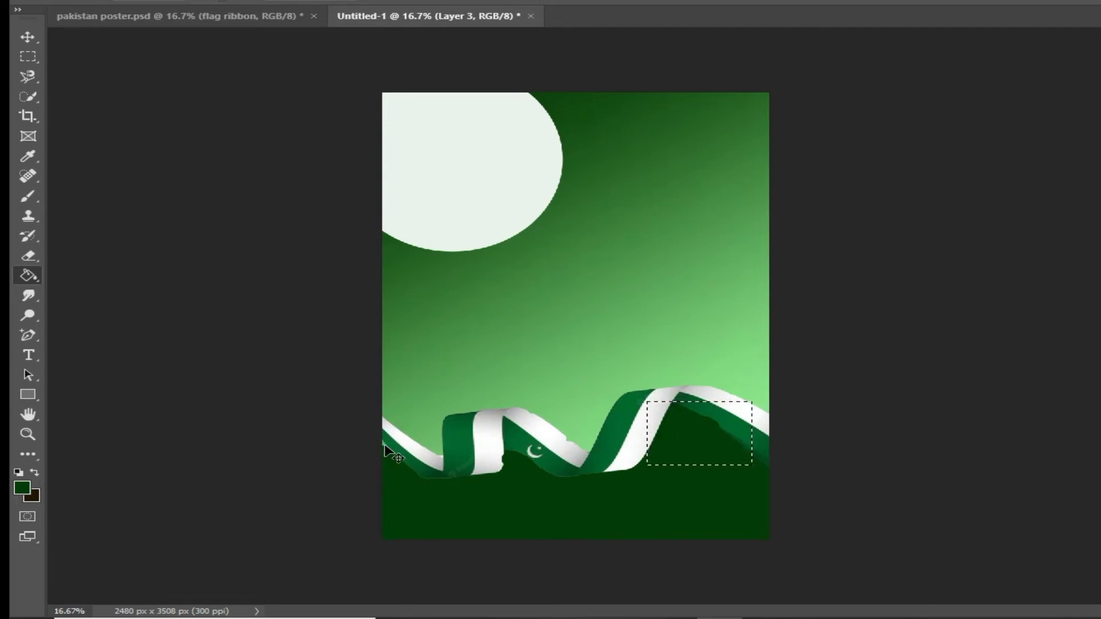
key(ctrl+d)
- Select a thin full-width strip just below the flag ribbon, fill it with the white foreground color at 100% opacity, and deselect
click(30, 51)
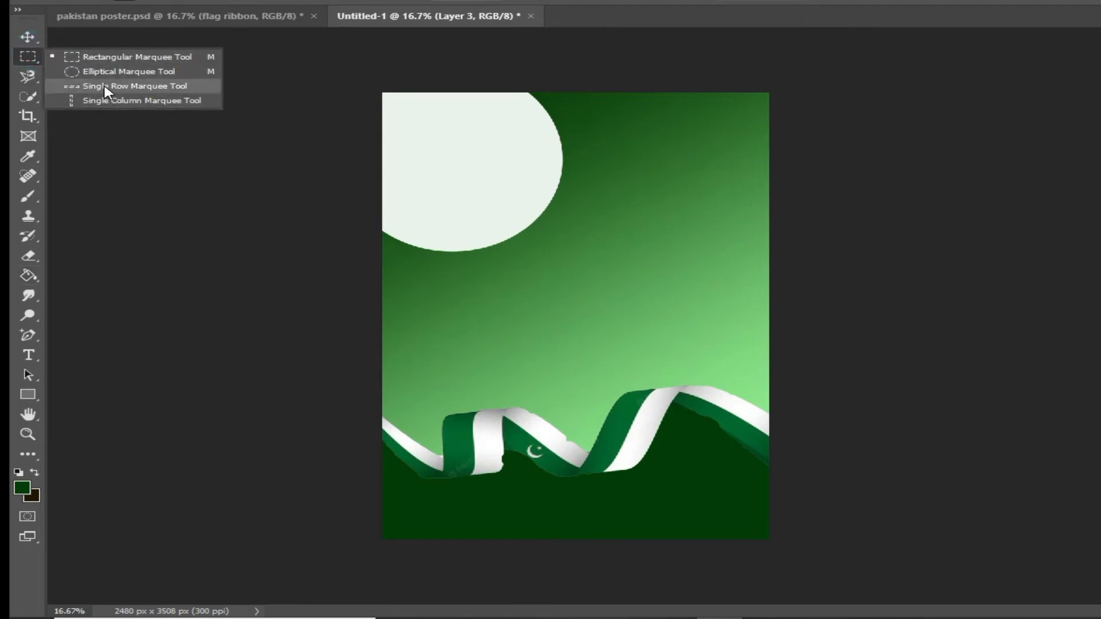
click(105, 87)
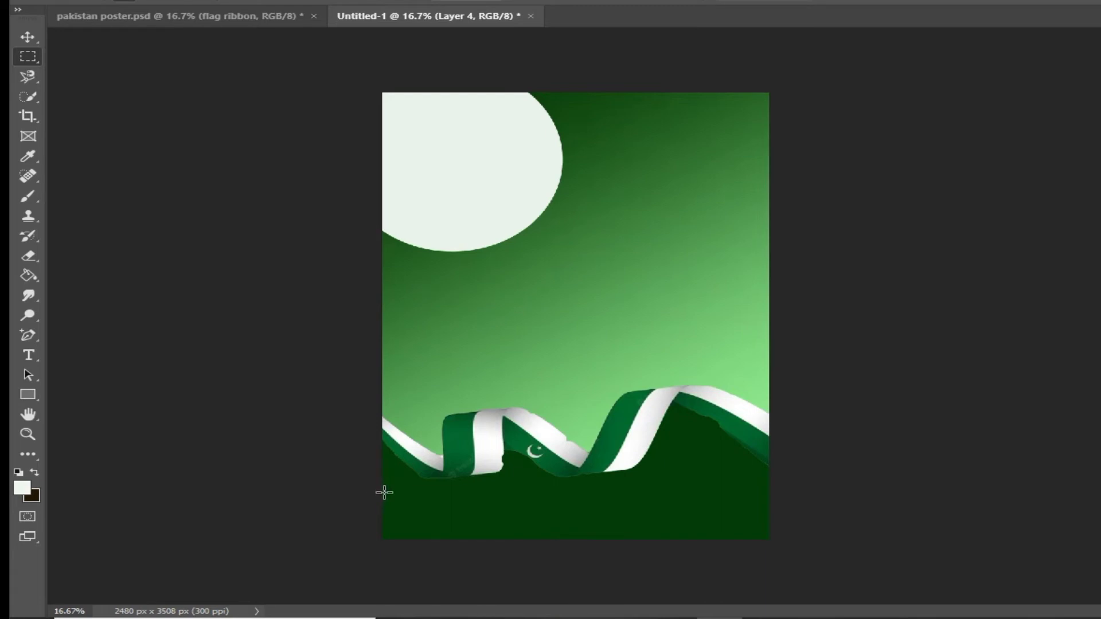
drag(384, 493, 777, 499)
right_click(657, 495)
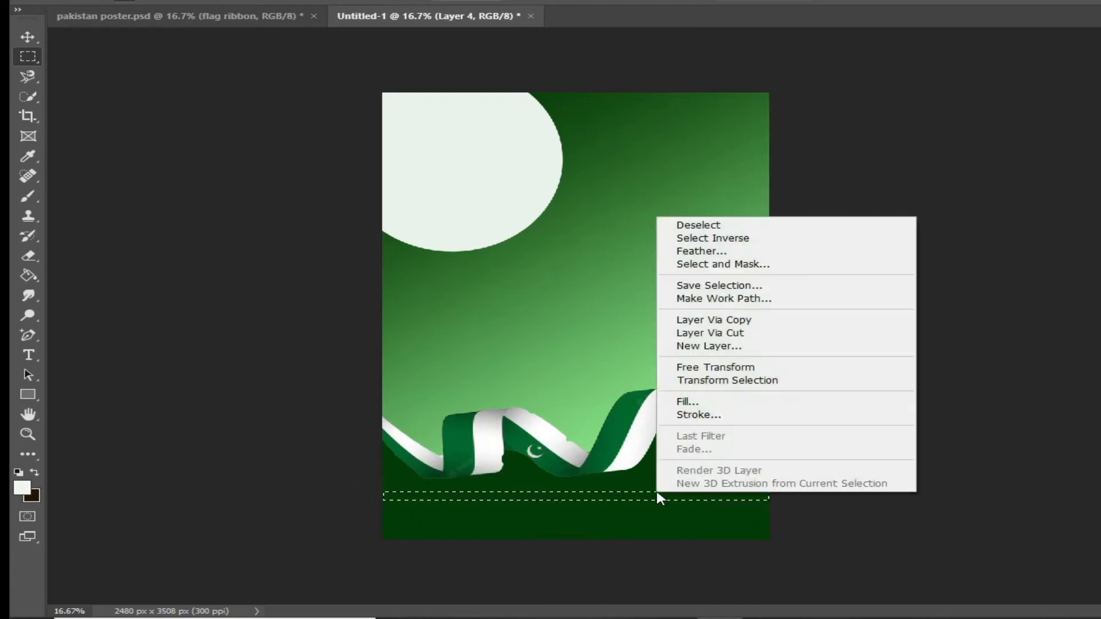
click(677, 401)
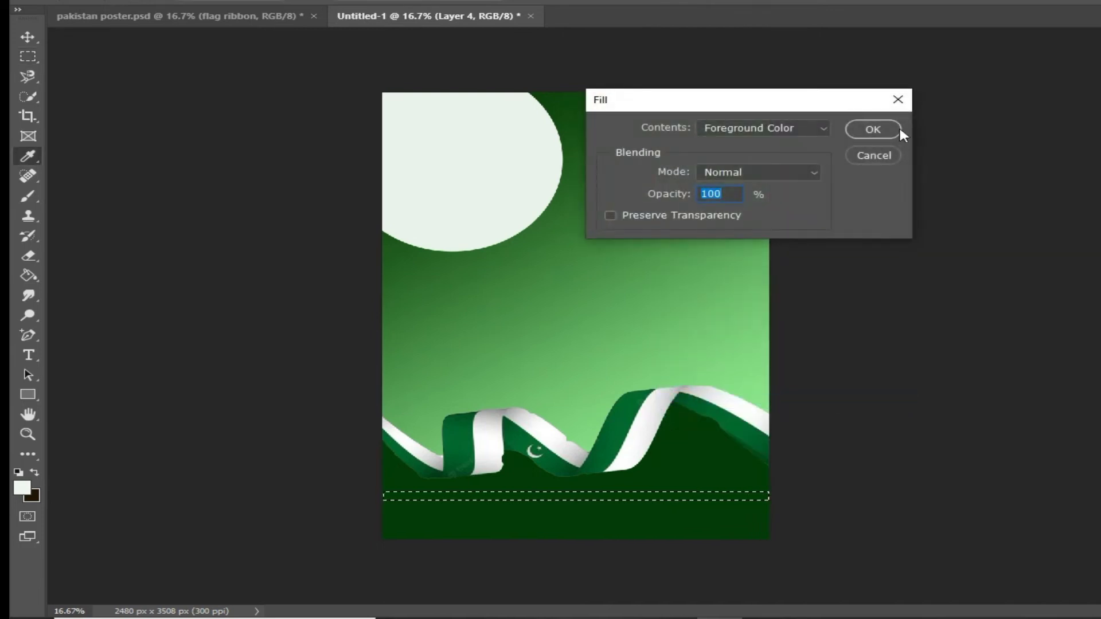
click(876, 131)
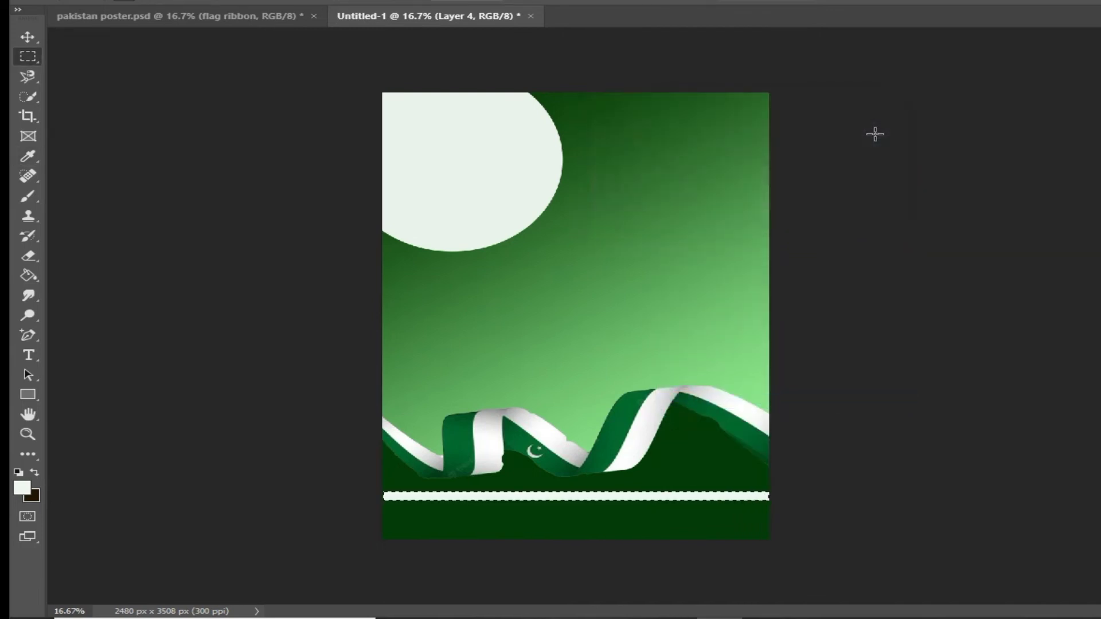
key(ctrl+d)
- Duplicate the white stripe seven times, spacing two copies evenly below the original and five above it over the flag ribbon
key(ctrl+j)
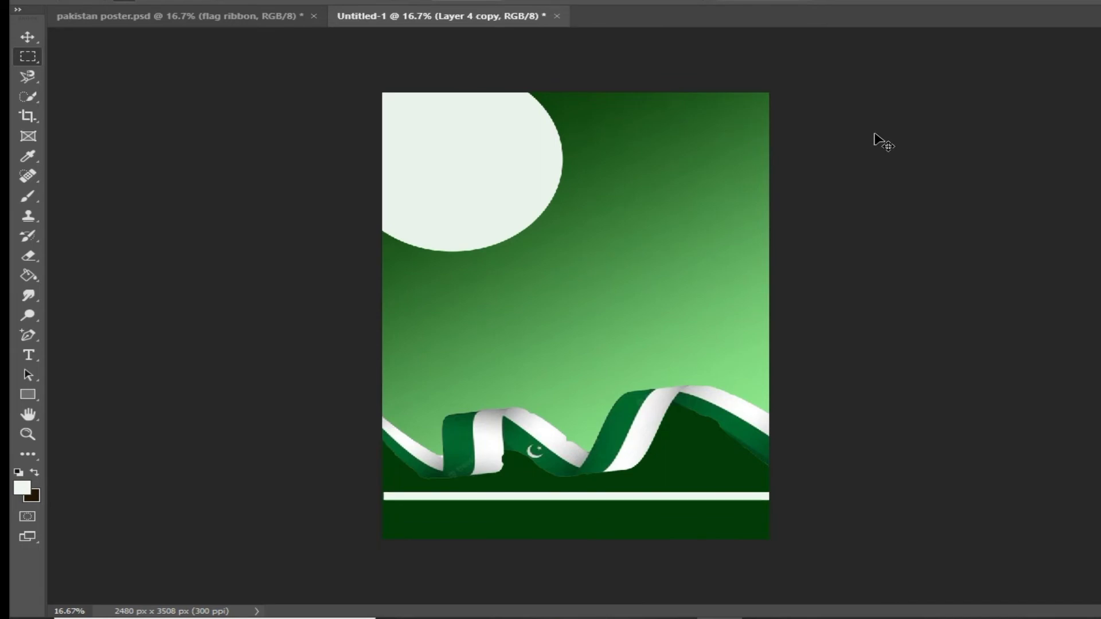
click(29, 37)
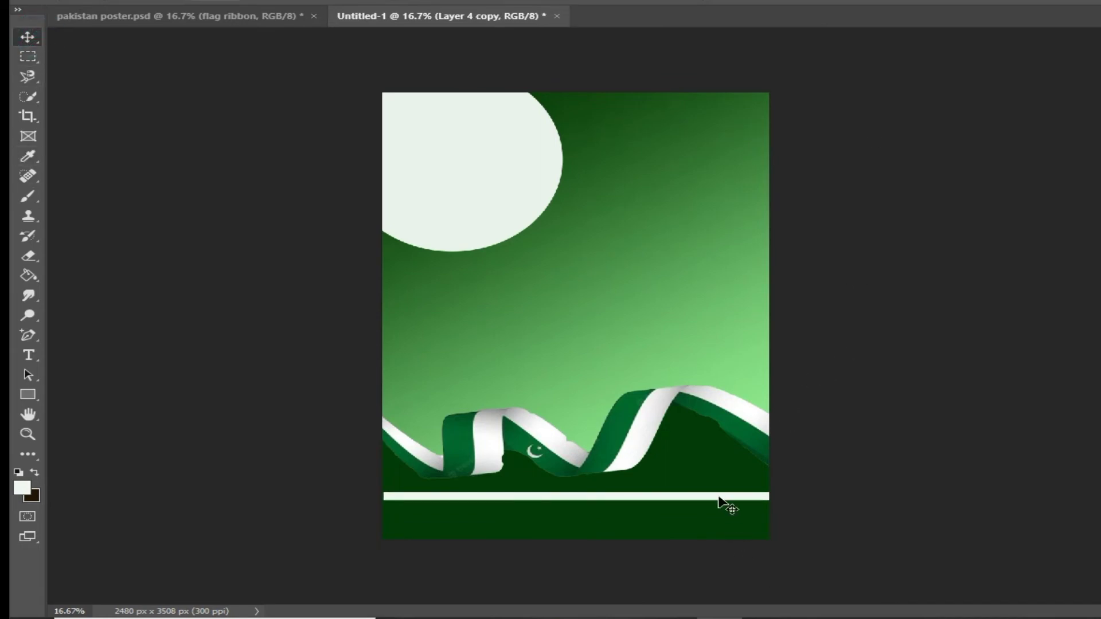
drag(721, 503, 722, 532)
key(ctrl+j)
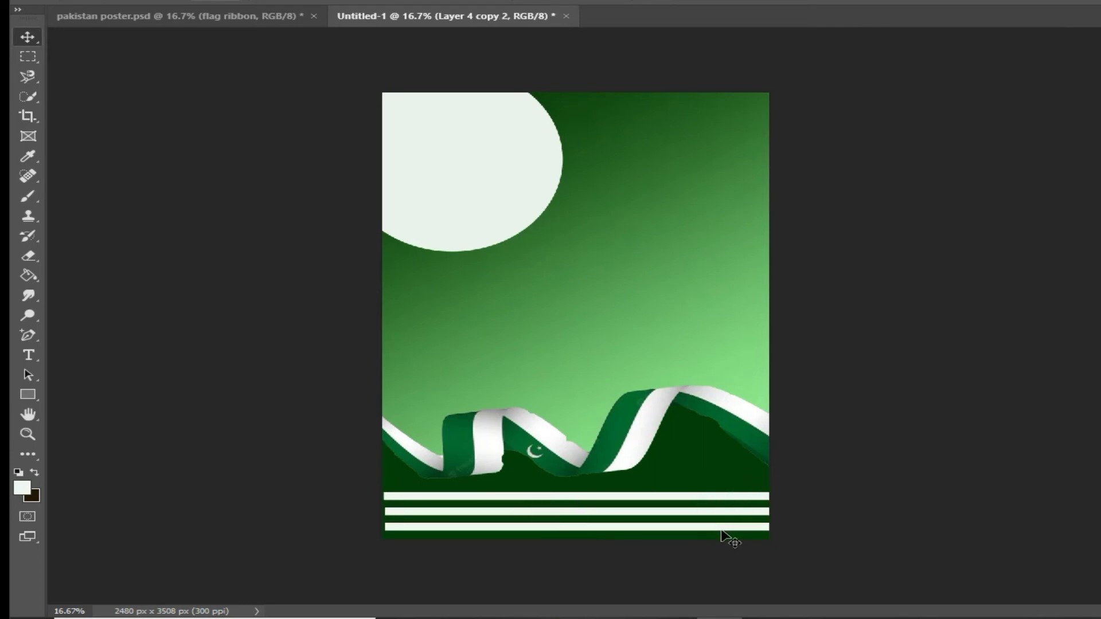
drag(688, 449, 690, 422)
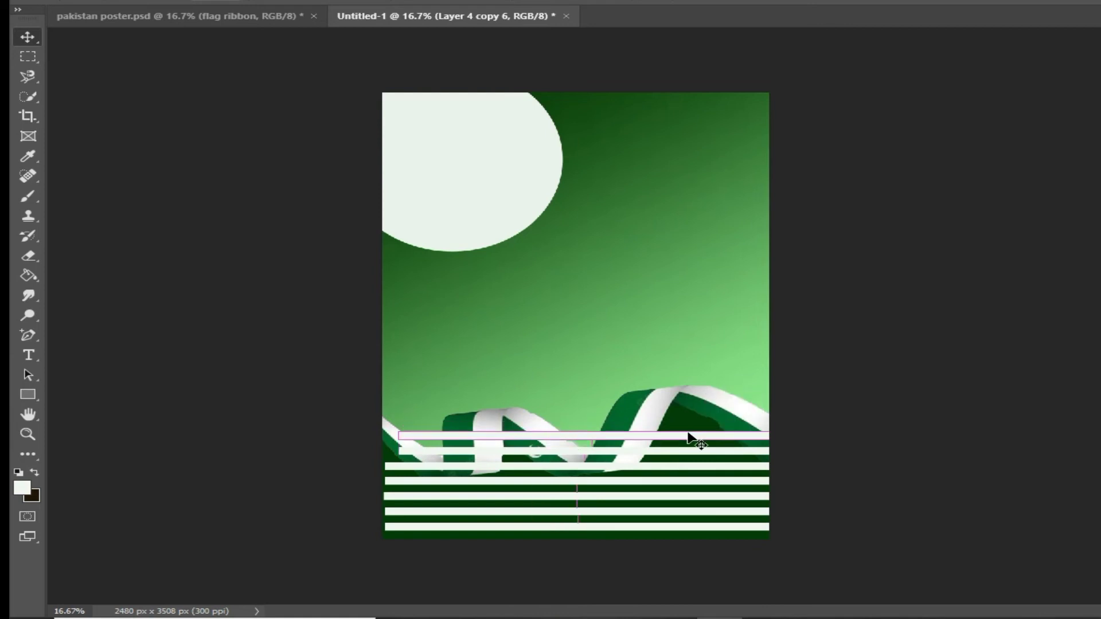
key(ctrl+j)
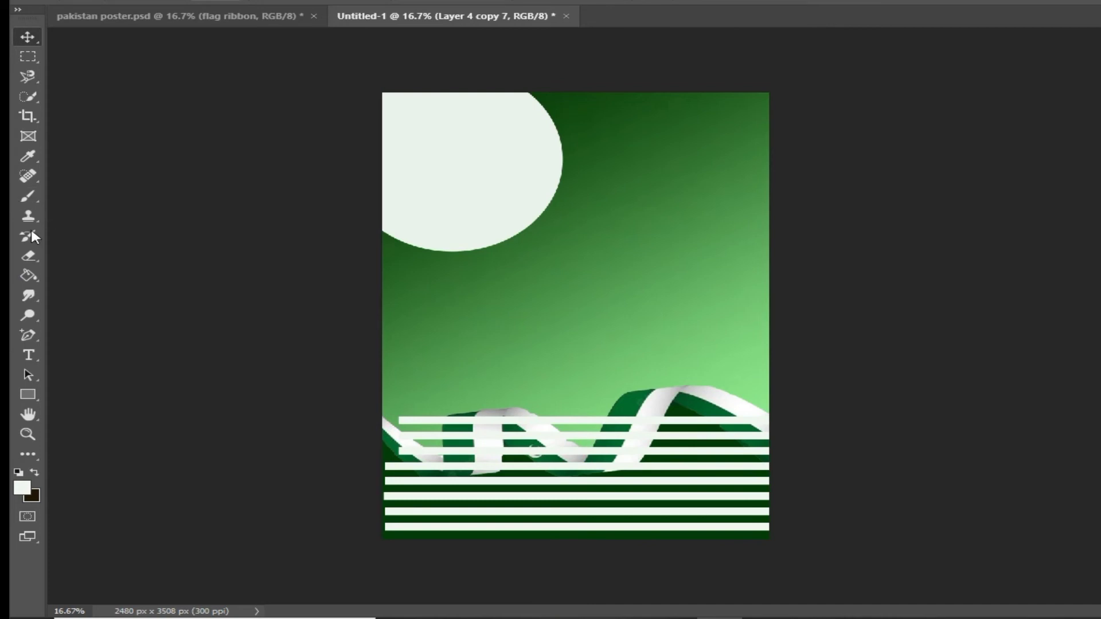
- Erase the parts of the upper three white stripes that cross the flag ribbon or extend above it
click(28, 256)
mouse_move(400, 420)
mouse_down()
mouse_move(435, 430)
mouse_move(417, 414)
mouse_move(408, 451)
mouse_up()
mouse_move(430, 413)
mouse_down()
mouse_move(552, 427)
mouse_move(621, 420)
mouse_up()
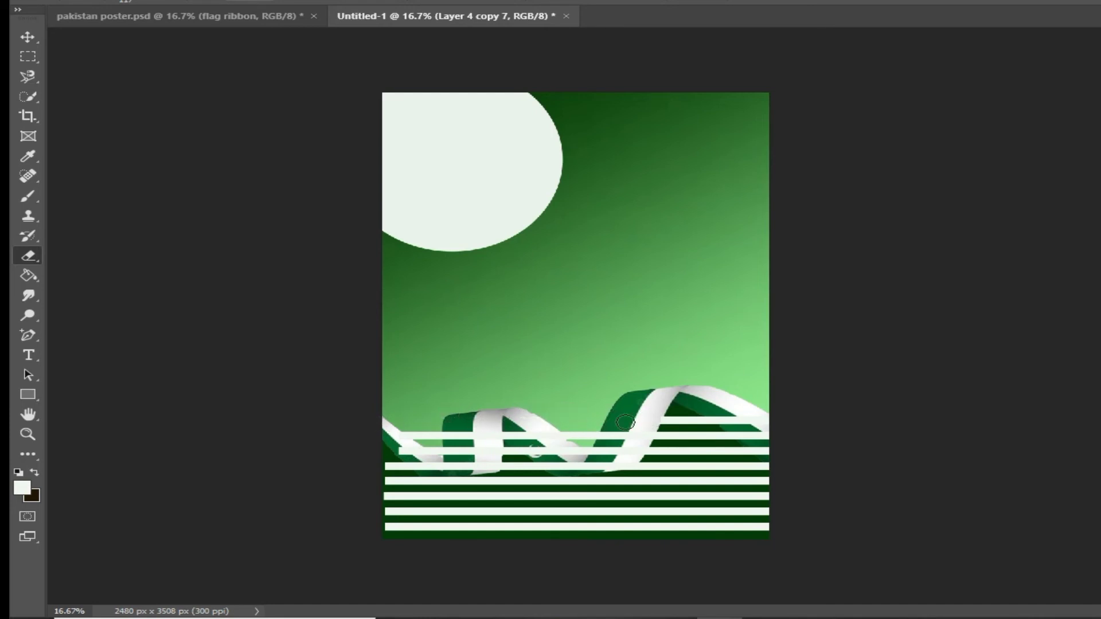
mouse_move(769, 420)
mouse_down()
mouse_move(725, 417)
mouse_move(753, 423)
mouse_up()
ctrl+click(745, 436)
drag(387, 432, 644, 439)
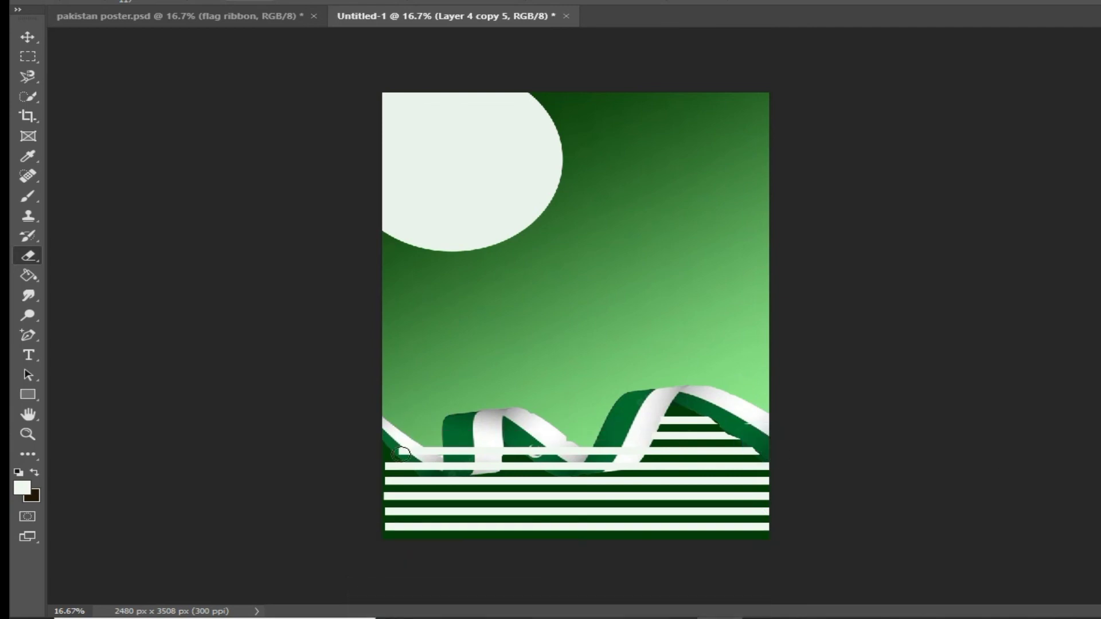
drag(402, 453, 635, 449)
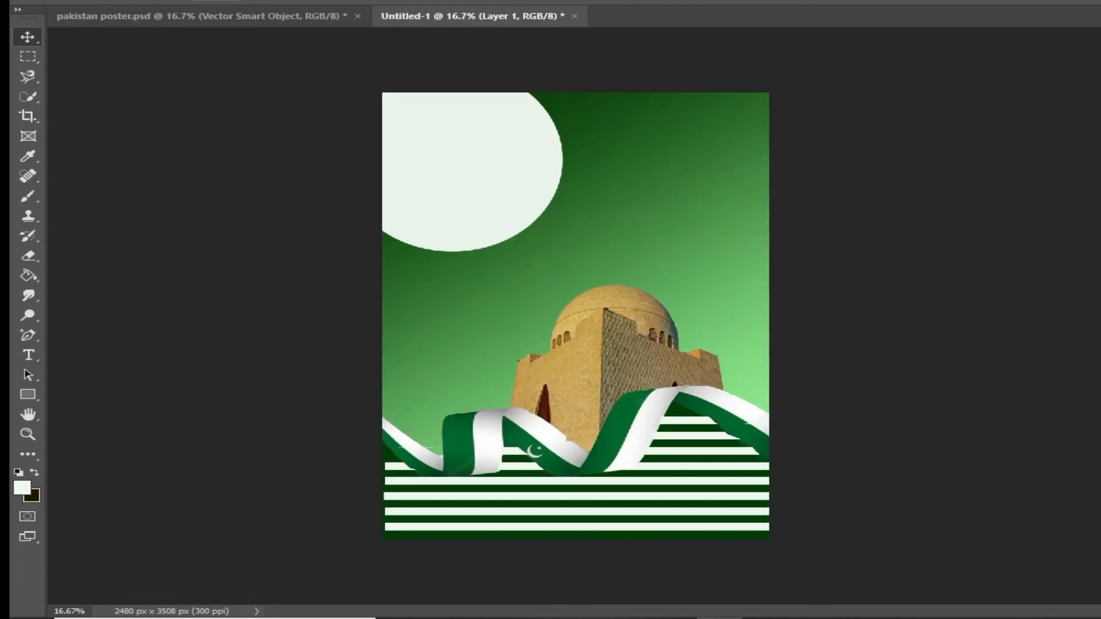
- Shift the mausoleum slightly up and to the right behind the flag ribbon
mouse_move(597, 370)
mouse_down()
mouse_move(640, 348)
mouse_move(606, 367)
mouse_up()
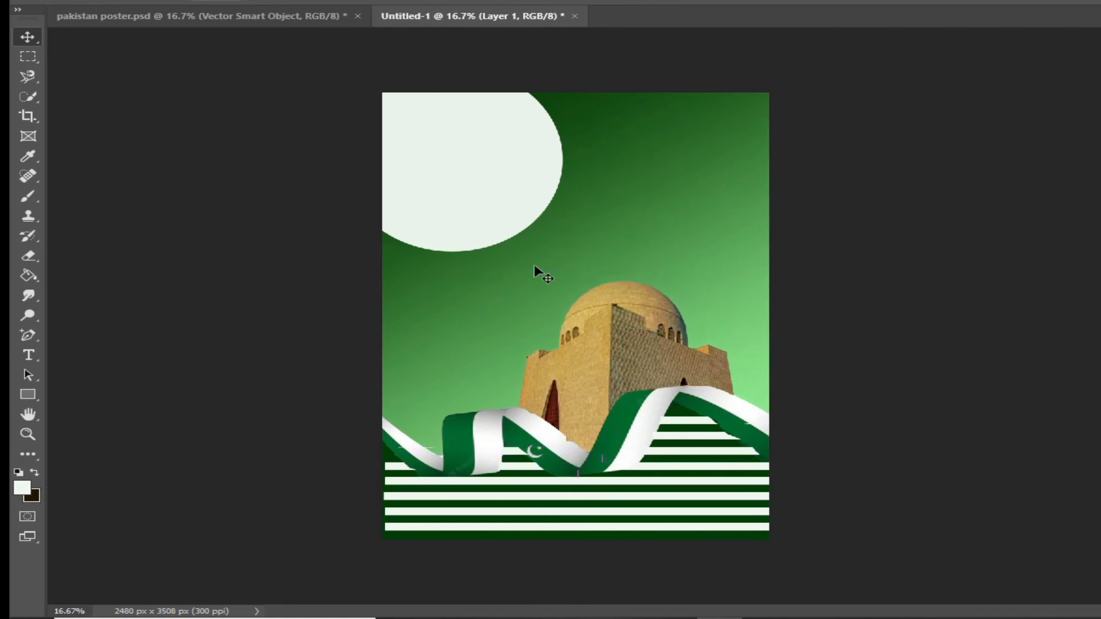
click(463, 128)
click(665, 163)
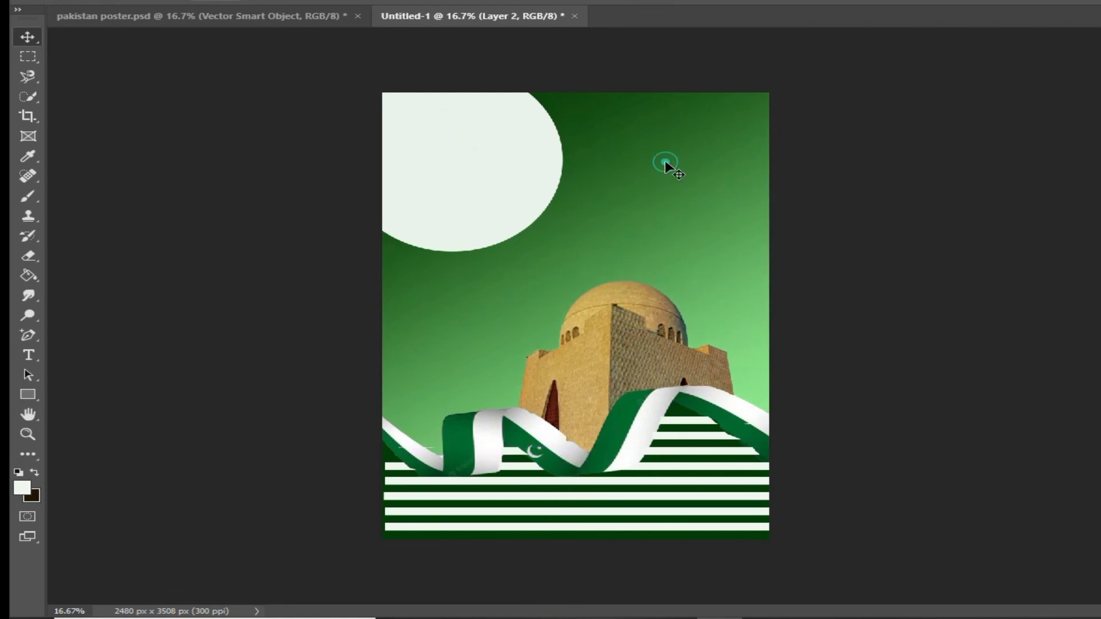
click(785, 394)
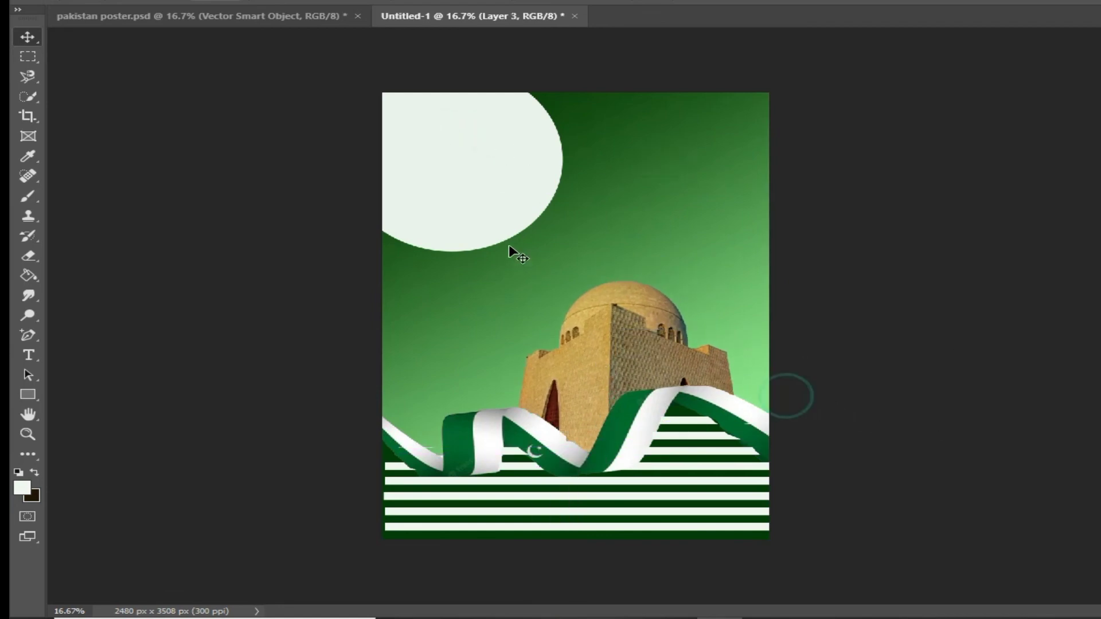
- Switch to the pakistan poster.psd document
click(258, 16)
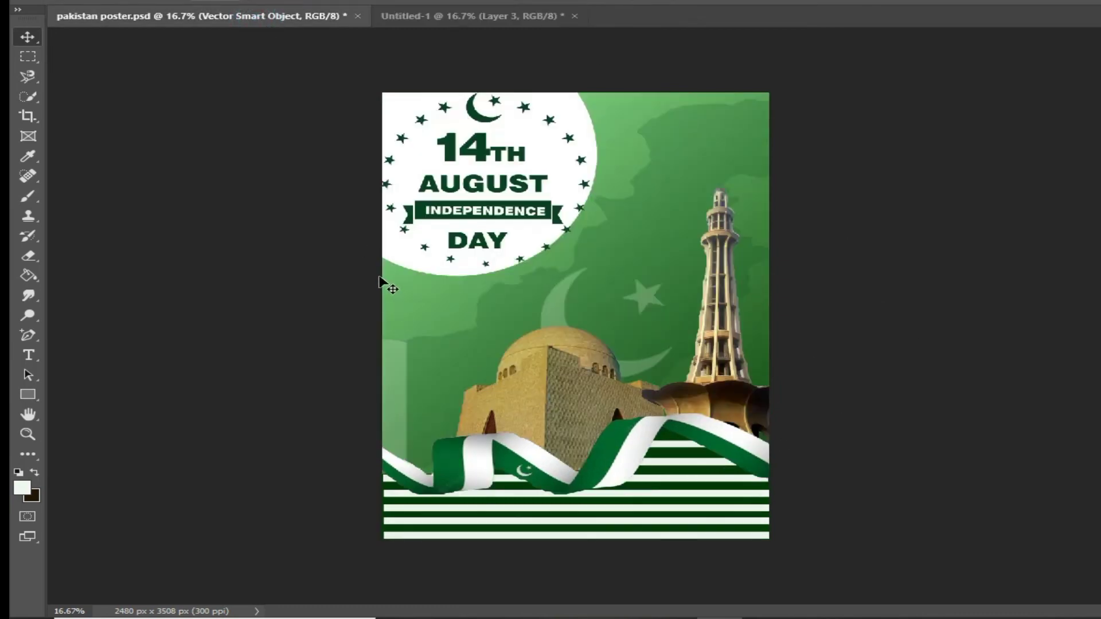